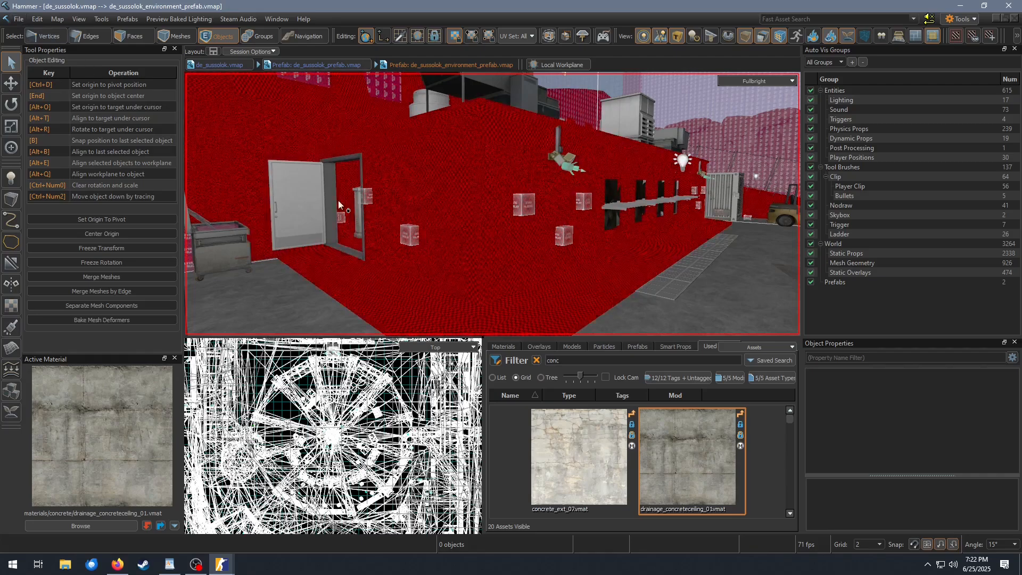
Select the red-textured corner building's mesh and switch to face selection for editing its walls
{"action": "right_click_drag", "start_coordinate": [478, 245], "coordinate": [492, 204]}
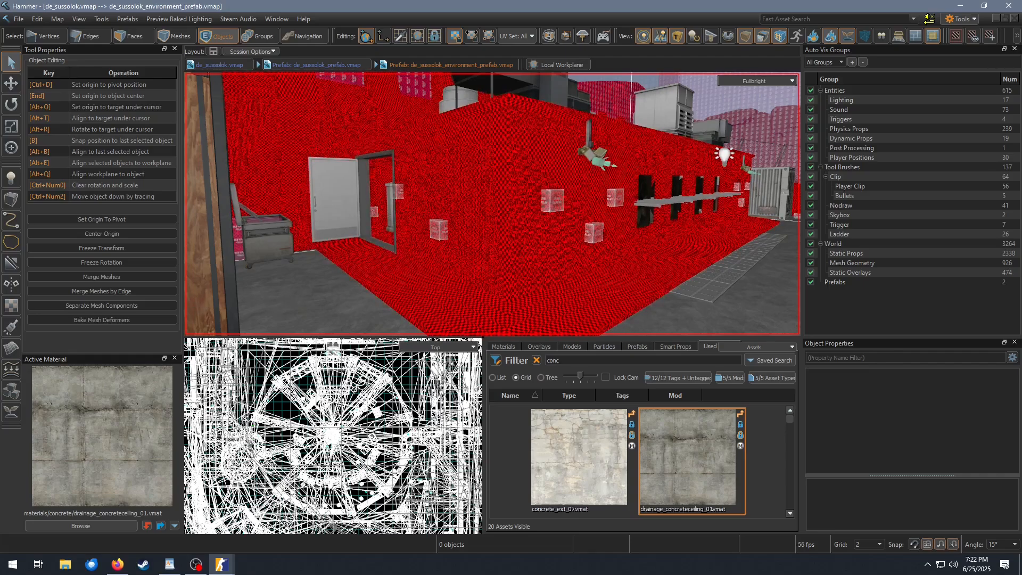
{"action": "right_click_drag", "start_coordinate": [478, 241], "coordinate": [503, 207]}
{"action": "key", "text": "a"}
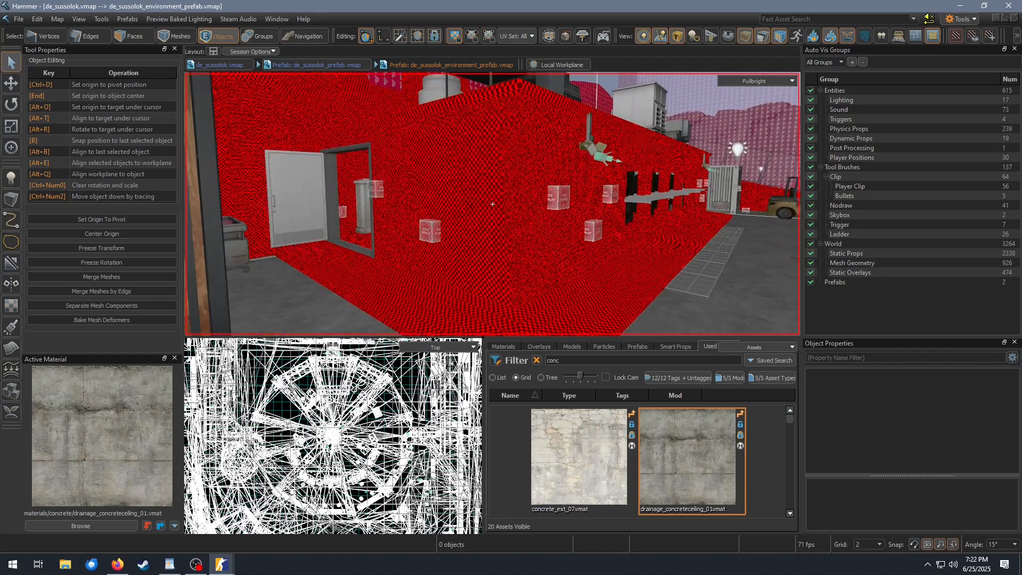
{"action": "key", "text": "w"}
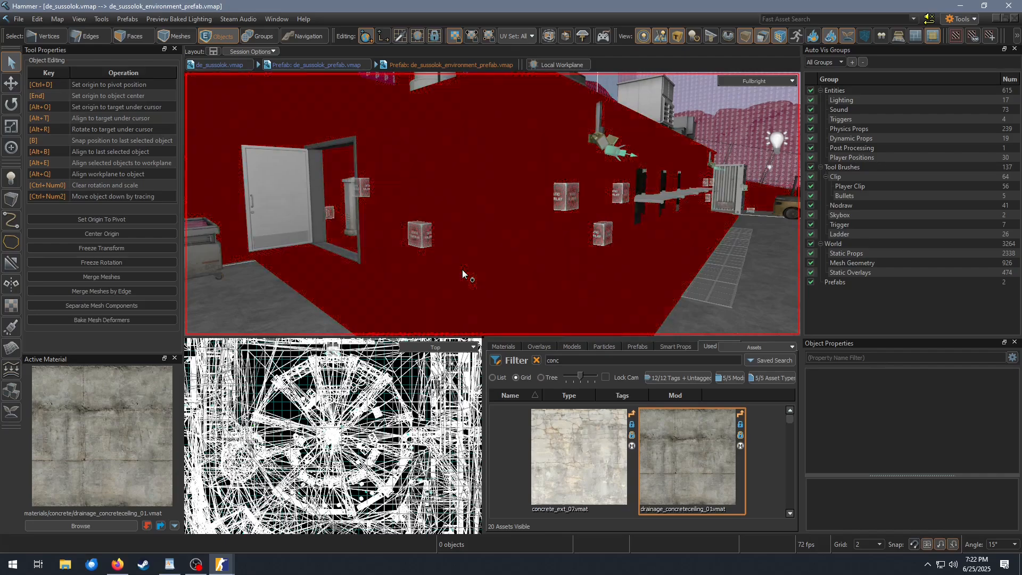
{"action": "right_click_drag", "start_coordinate": [462, 270], "coordinate": [464, 280]}
{"action": "right_click_drag", "start_coordinate": [492, 203], "coordinate": [503, 223]}
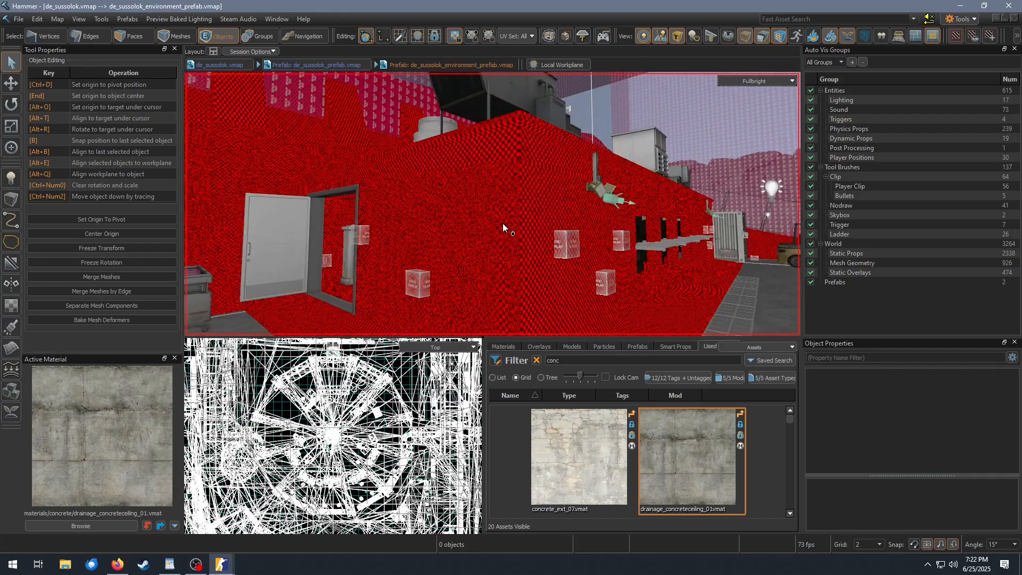
{"action": "left_click", "coordinate": [503, 224]}
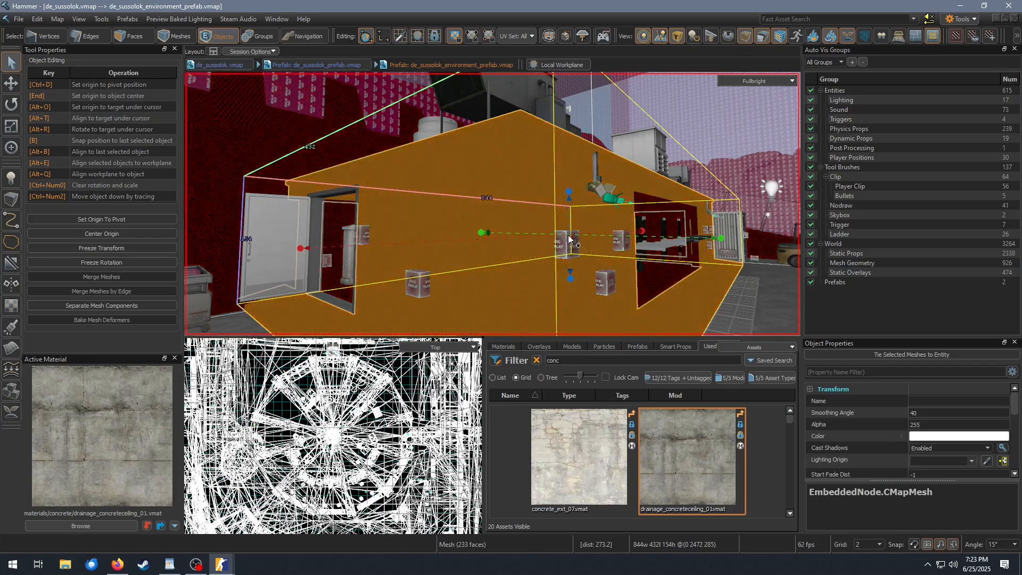
{"action": "left_click", "coordinate": [134, 36]}
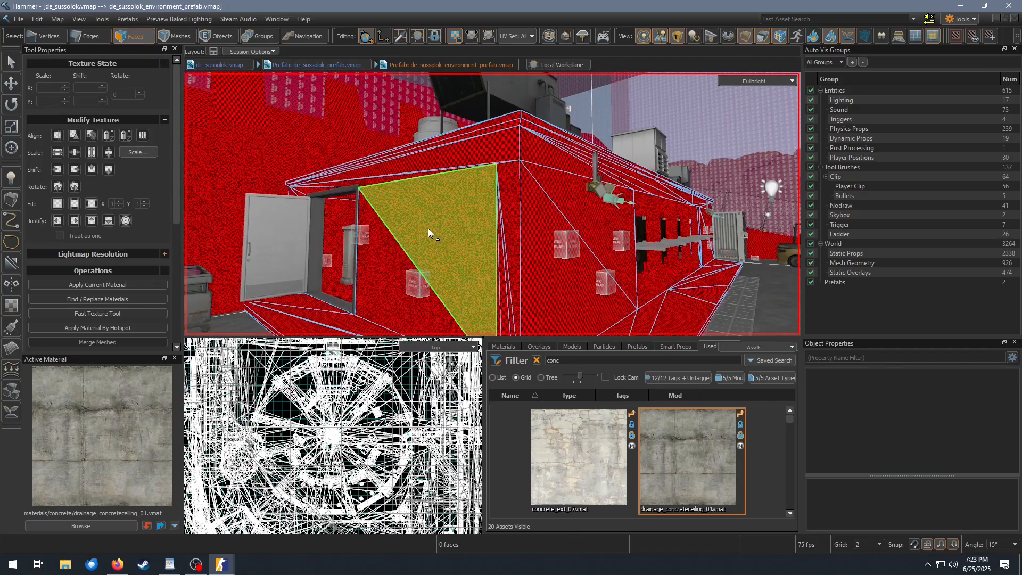
{"action": "key", "text": "5"}
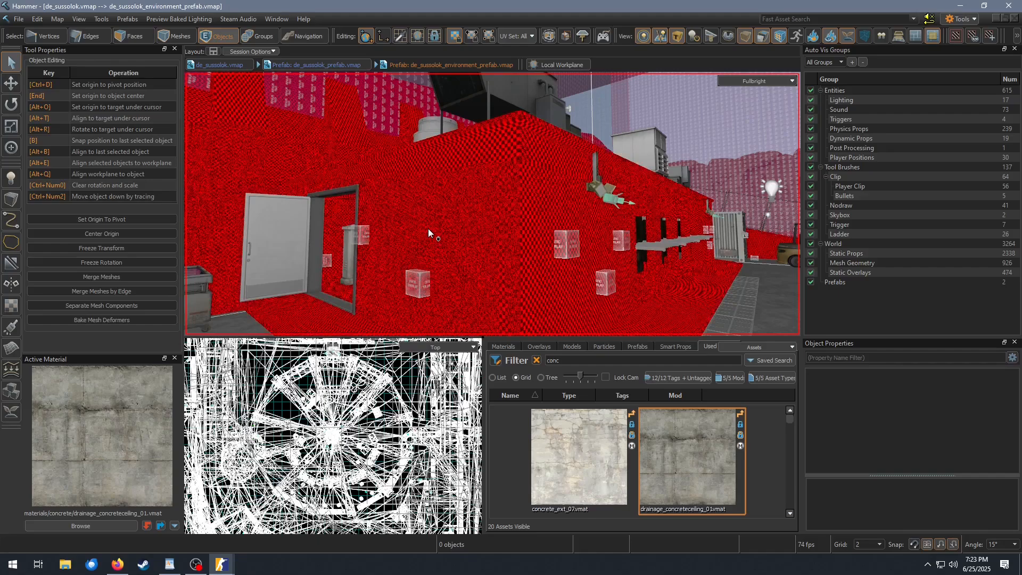
{"action": "key", "text": "3"}
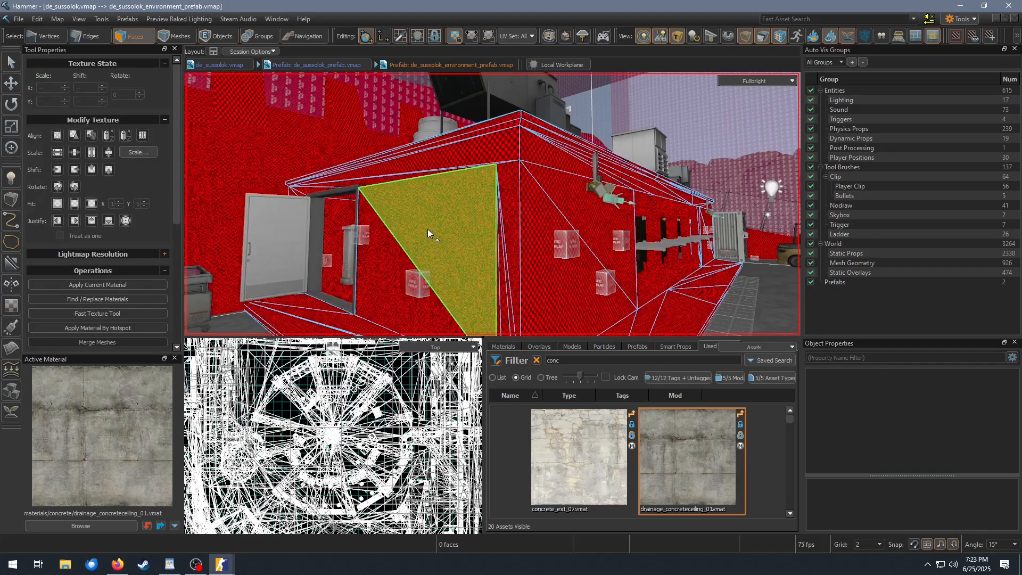
{"action": "key", "text": "z"}
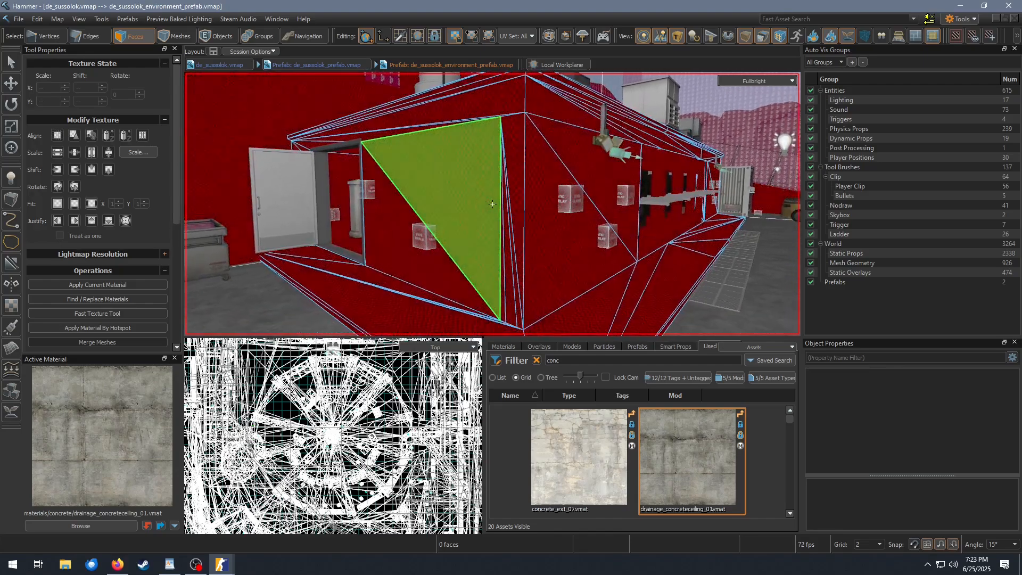
{"action": "key", "text": "z"}
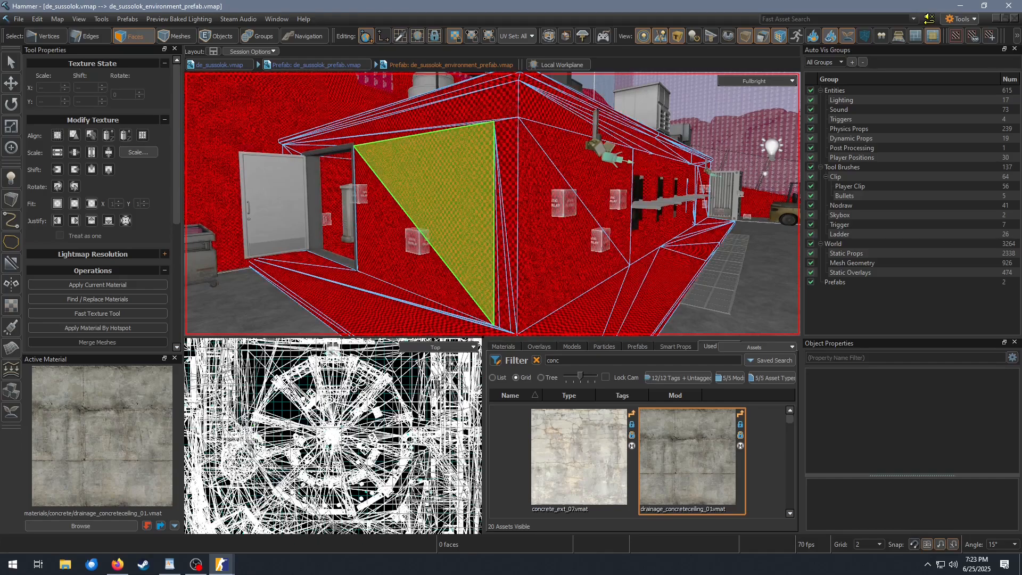
{"action": "left_click", "coordinate": [470, 222]}
{"action": "right_click", "coordinate": [471, 224]}
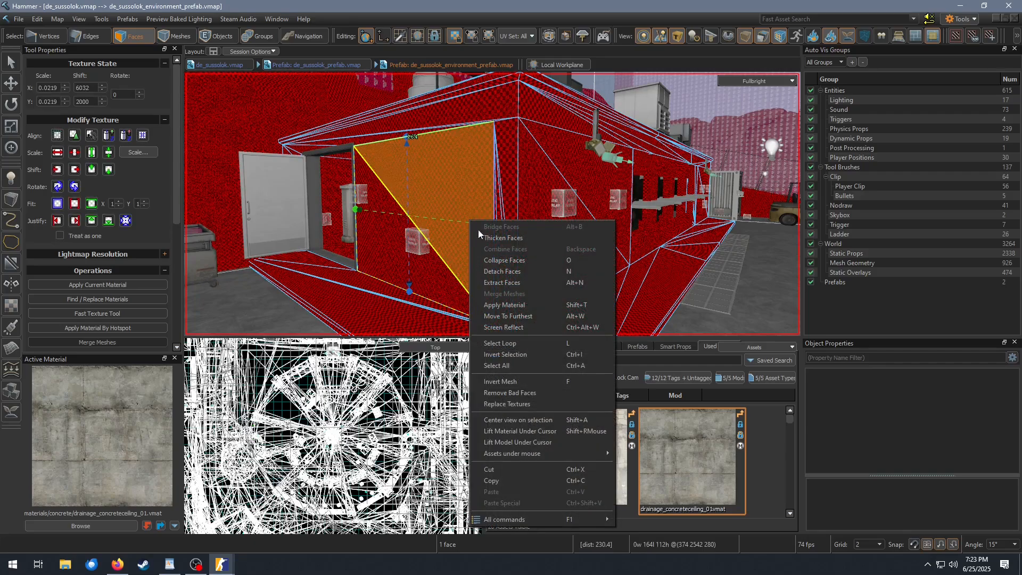
{"action": "left_click", "coordinate": [459, 192]}
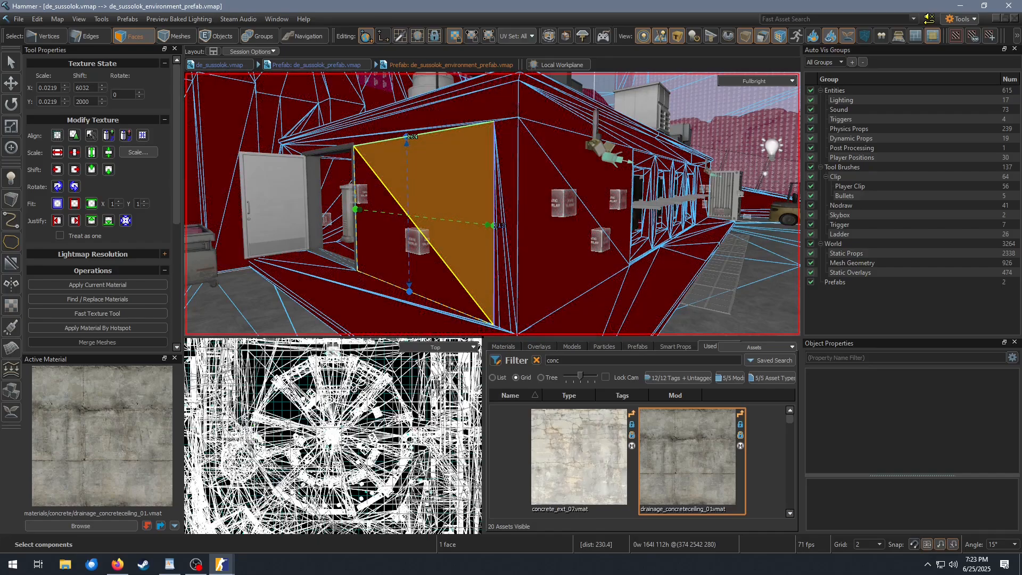
{"action": "key", "text": "shift"}
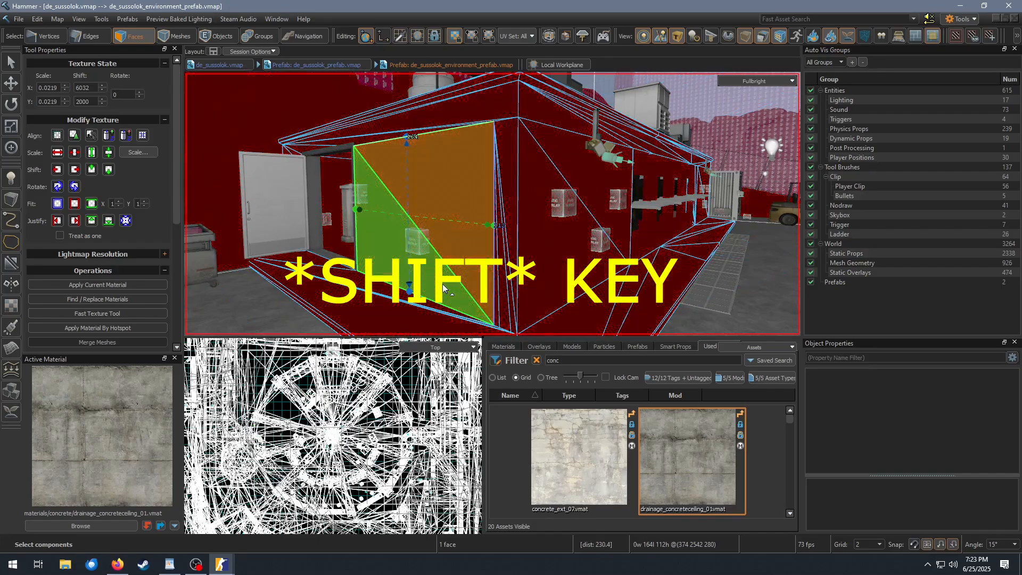
{"action": "left_click", "coordinate": [443, 282], "text": "shift"}
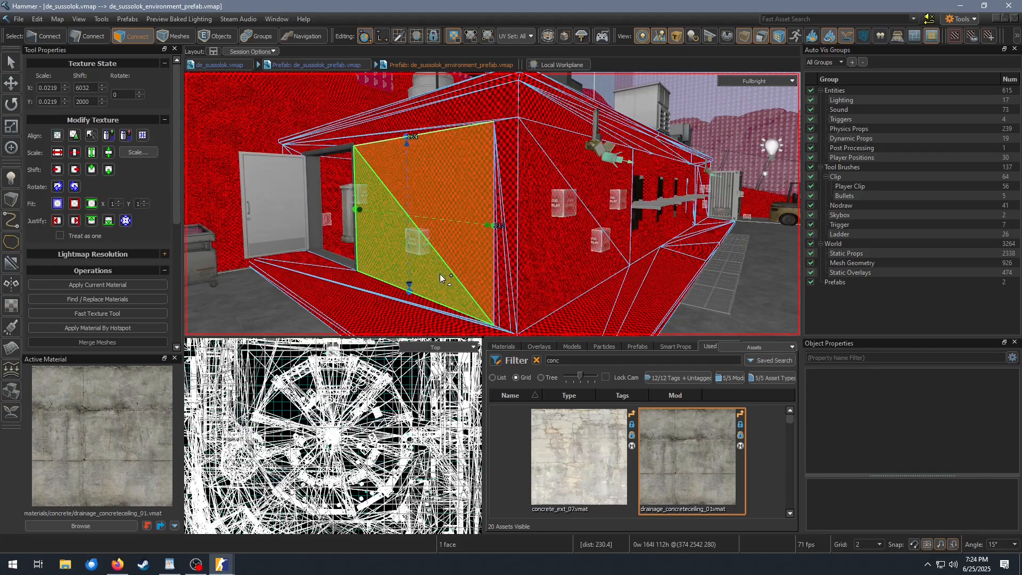
{"action": "left_click", "coordinate": [440, 274], "text": "shift"}
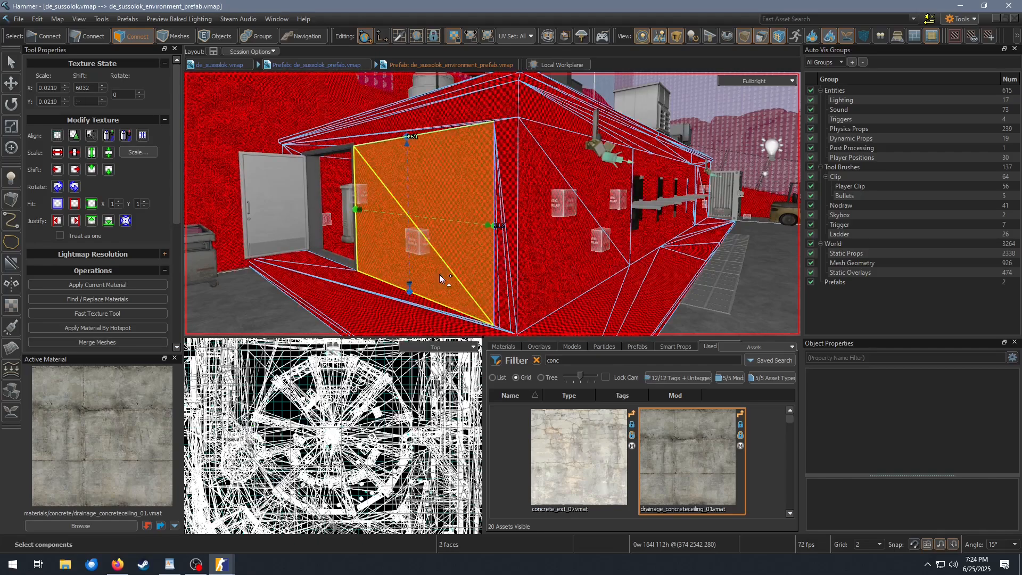
{"action": "left_click", "coordinate": [497, 270], "text": "shift"}
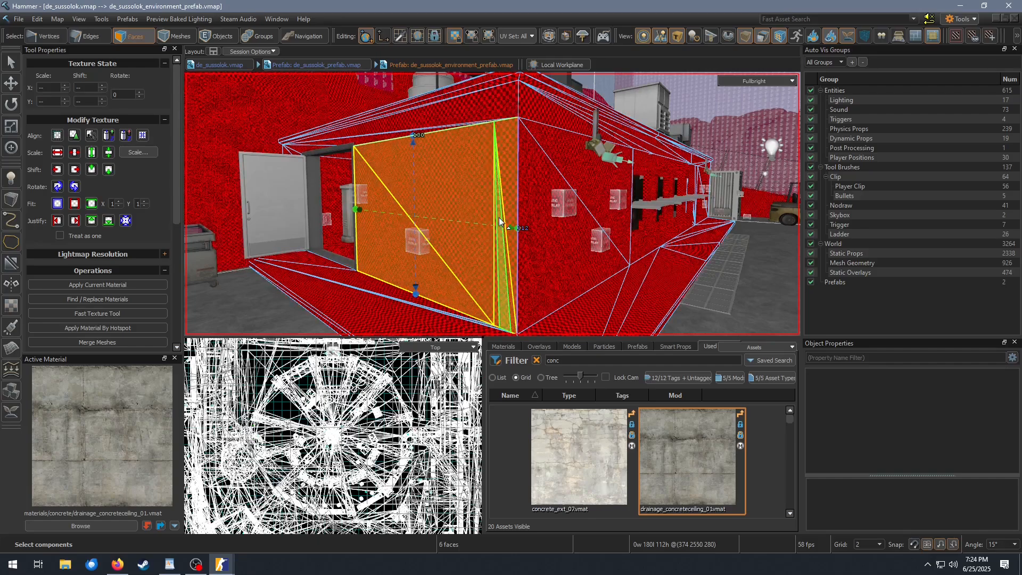
{"action": "key", "text": "Escape"}
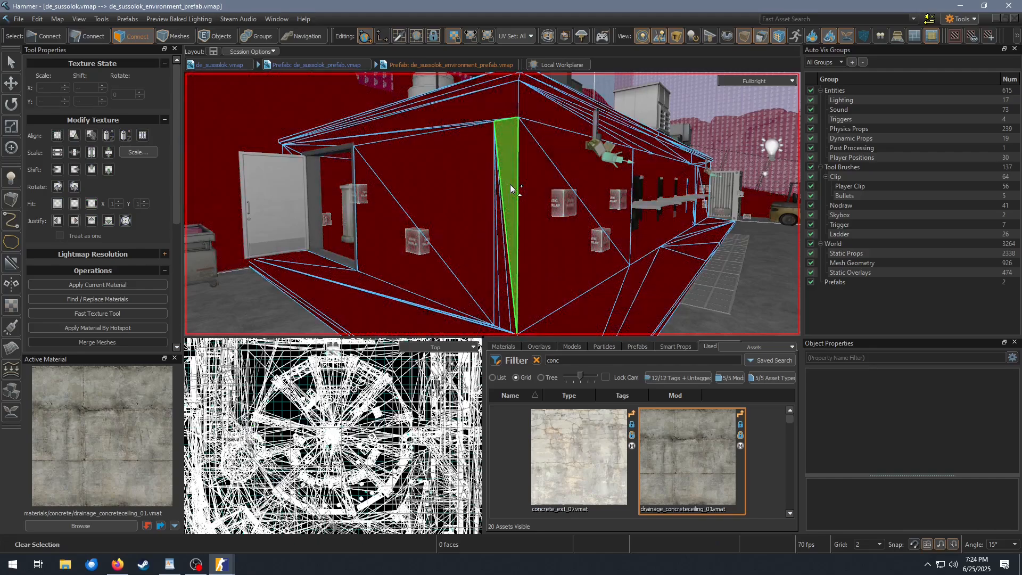
{"action": "left_click", "coordinate": [511, 184]}
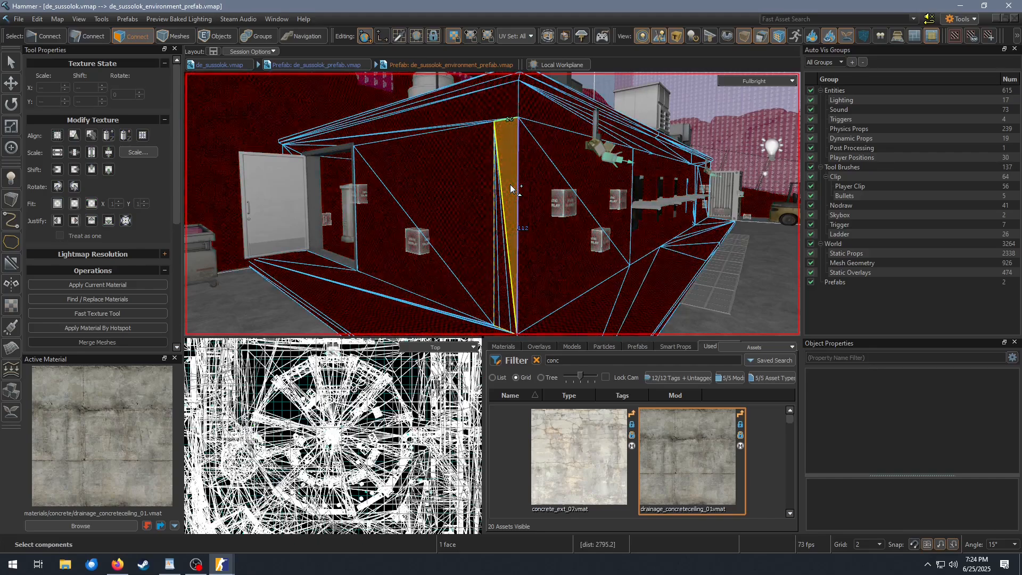
{"action": "mouse_move", "coordinate": [504, 202]}
{"action": "left_mouse_down", "text": "shift"}
{"action": "mouse_move", "coordinate": [501, 239]}
{"action": "mouse_move", "coordinate": [436, 276]}
{"action": "mouse_move", "coordinate": [558, 250]}
{"action": "left_mouse_up", "text": "shift"}
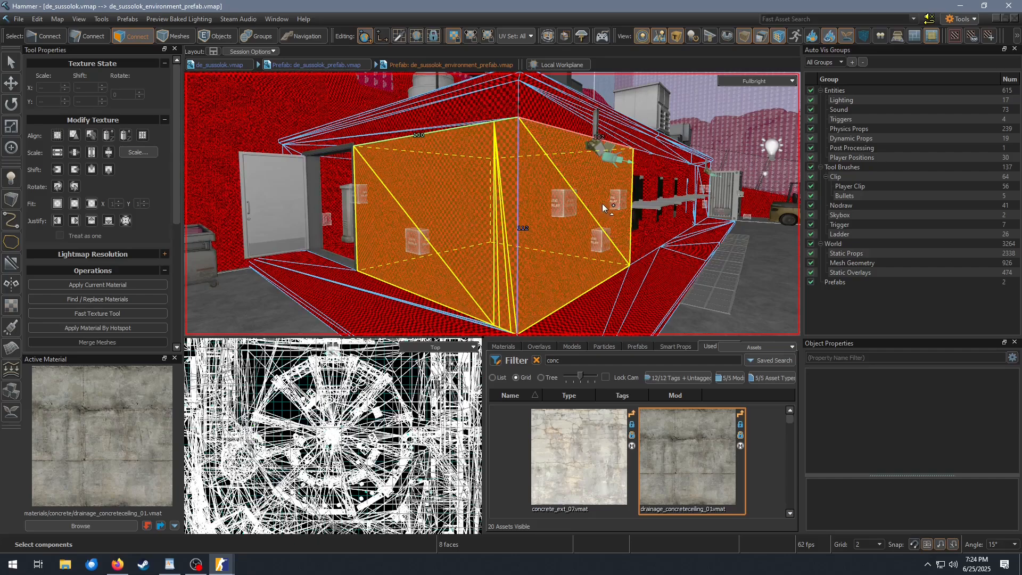
{"action": "left_click_drag", "start_coordinate": [669, 233], "coordinate": [651, 246], "text": "shift"}
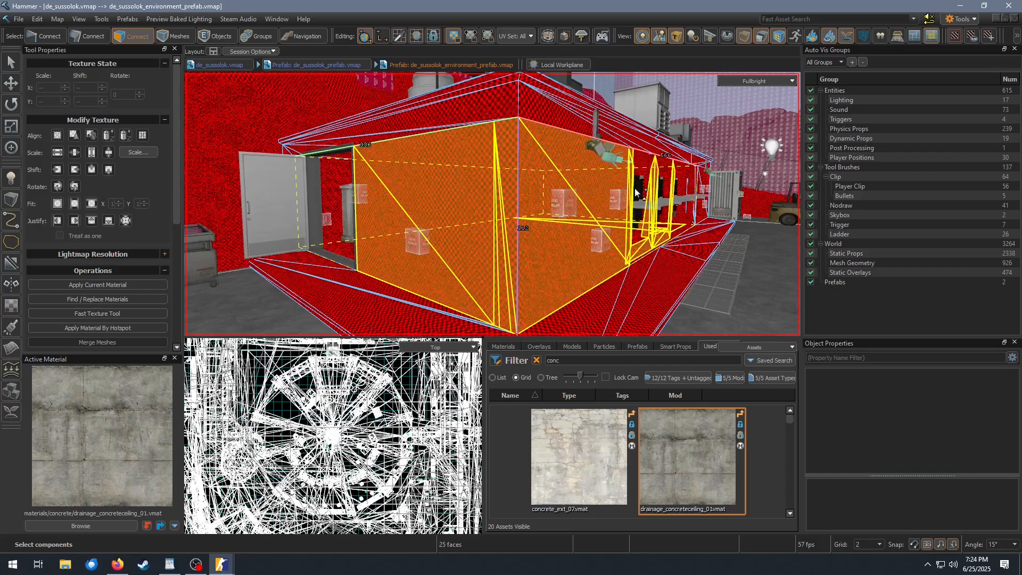
{"action": "left_click_drag", "start_coordinate": [636, 191], "coordinate": [643, 185], "text": "shift"}
{"action": "key", "text": "Escape"}
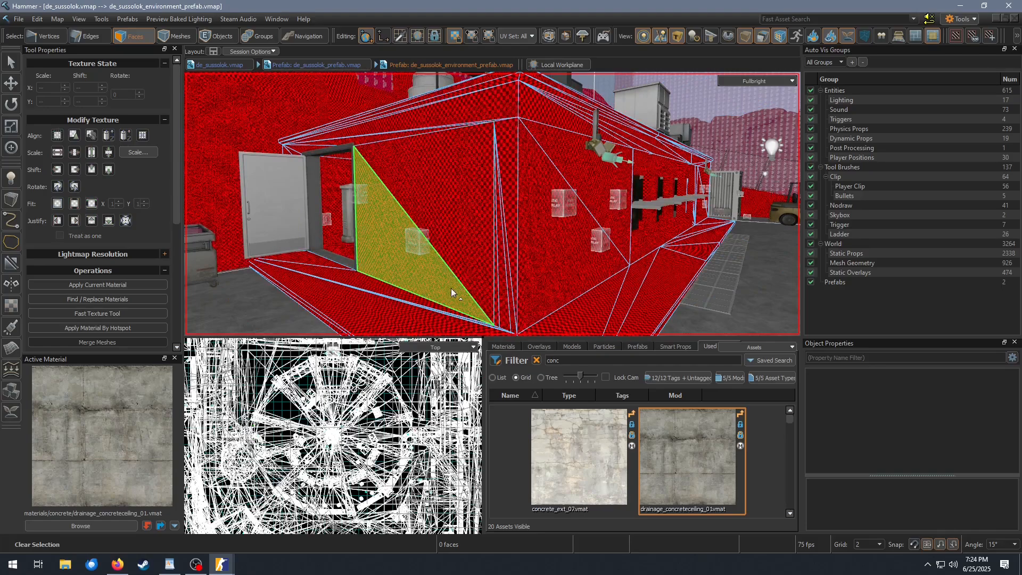
Combine the six triangular wall faces between the open doorway and the building's front corner, and clear the selection
{"action": "left_click", "coordinate": [442, 285]}
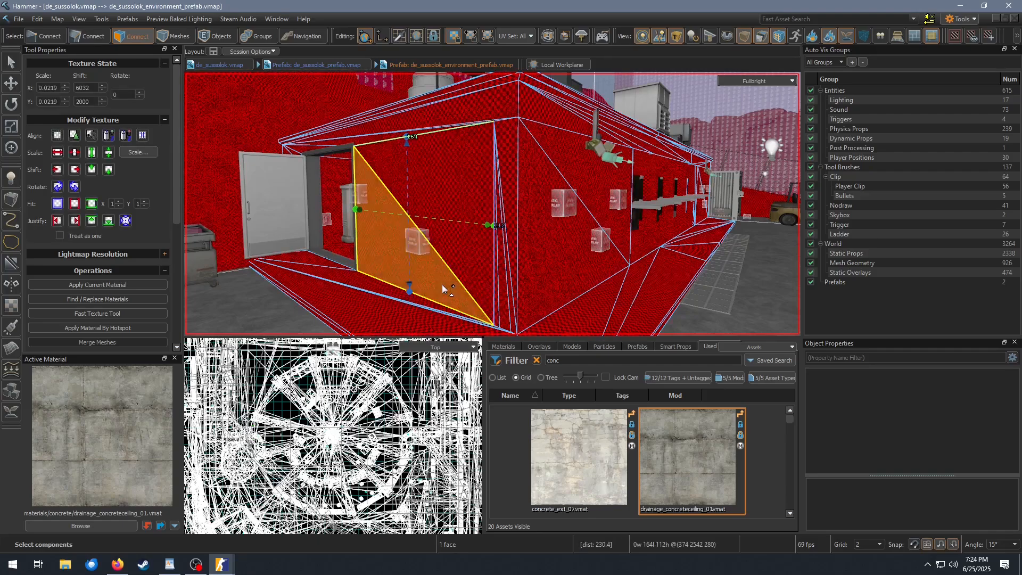
{"action": "left_click", "coordinate": [466, 260], "text": "shift"}
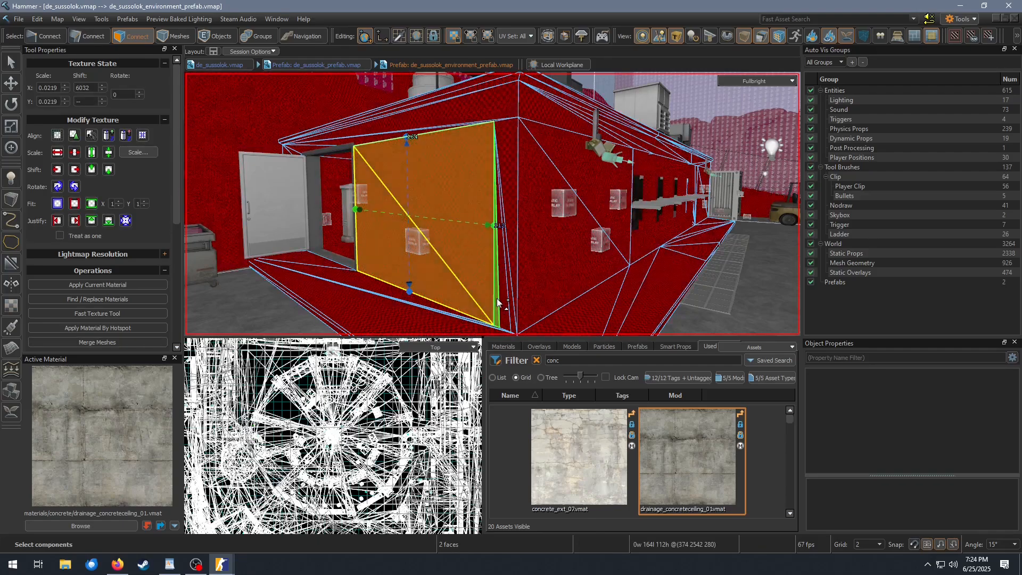
{"action": "left_click", "coordinate": [498, 295], "text": "shift"}
{"action": "left_click", "coordinate": [503, 293], "text": "shift"}
{"action": "left_click", "coordinate": [510, 290], "text": "shift"}
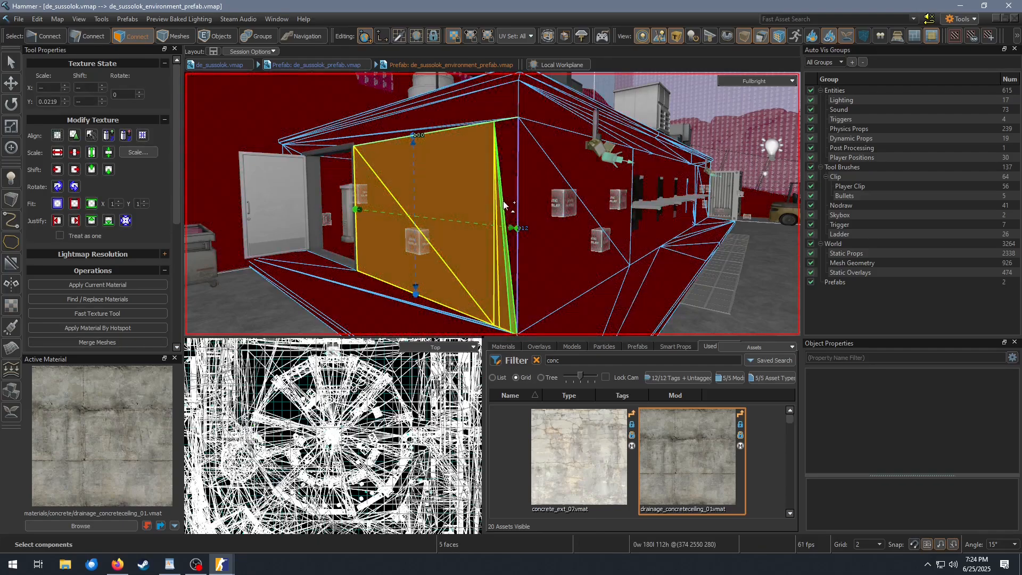
{"action": "left_click", "coordinate": [509, 191], "text": "shift"}
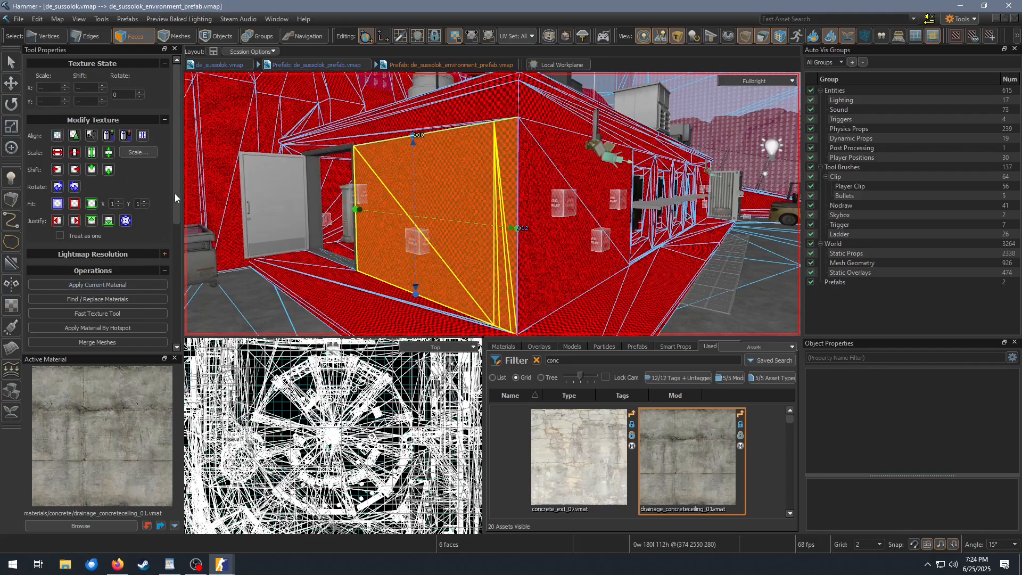
{"action": "scroll", "coordinate": [174, 186], "scroll_direction": "down", "scroll_amount": 1}
{"action": "left_click_drag", "start_coordinate": [175, 191], "coordinate": [178, 292]}
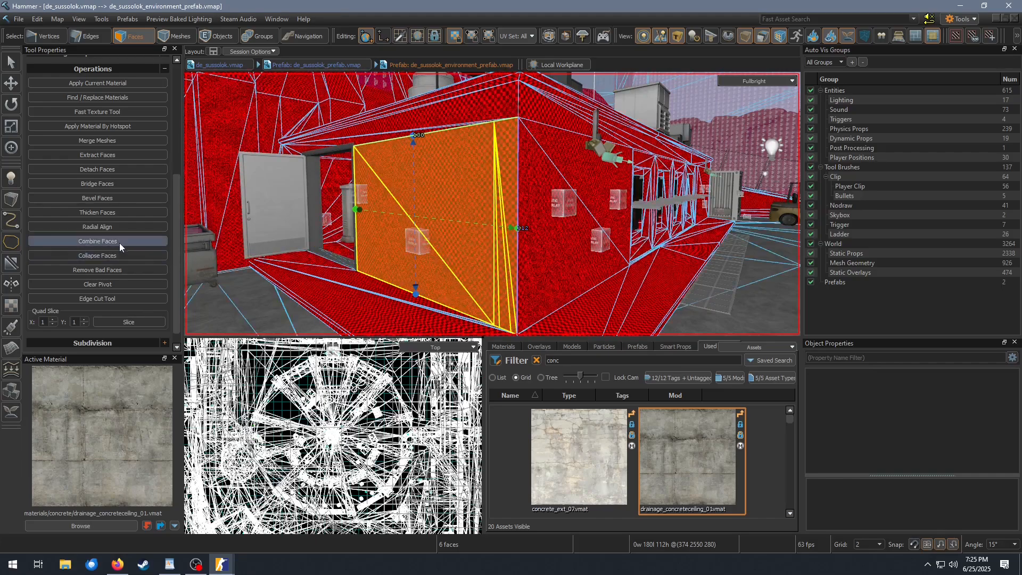
{"action": "left_click", "coordinate": [97, 241]}
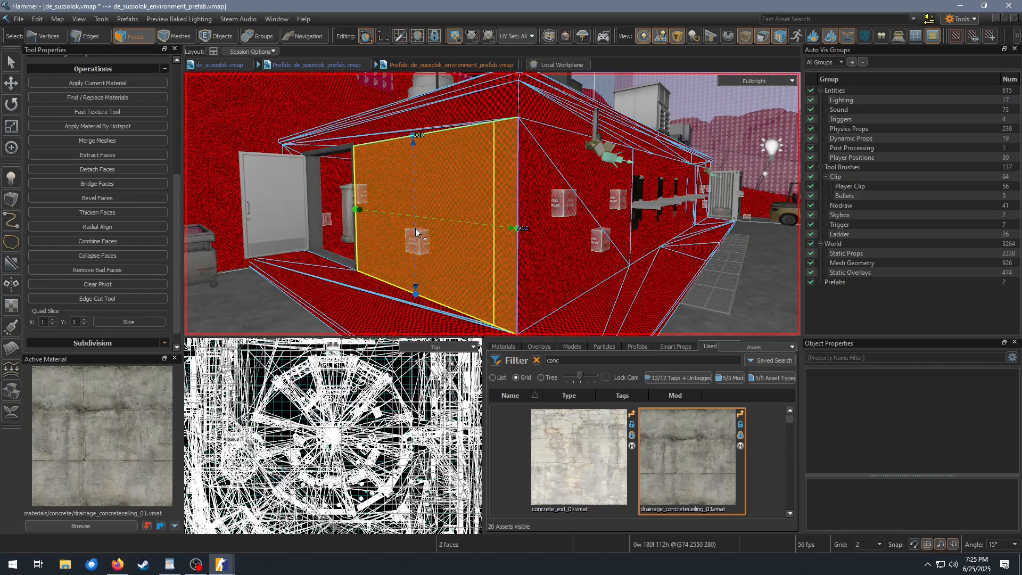
{"action": "key", "text": "Escape"}
{"action": "left_click", "coordinate": [472, 268]}
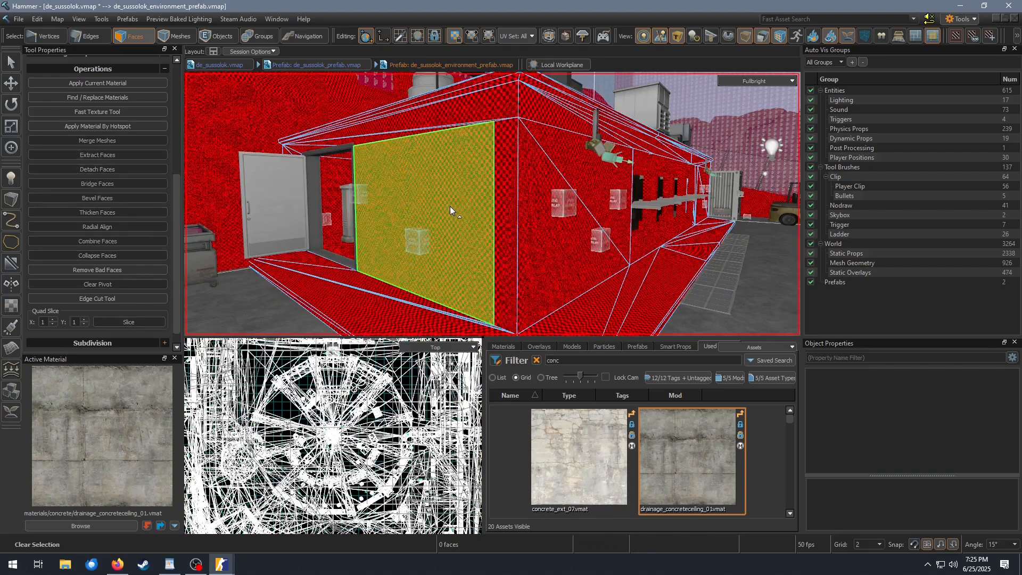
{"action": "key", "text": "Escape"}
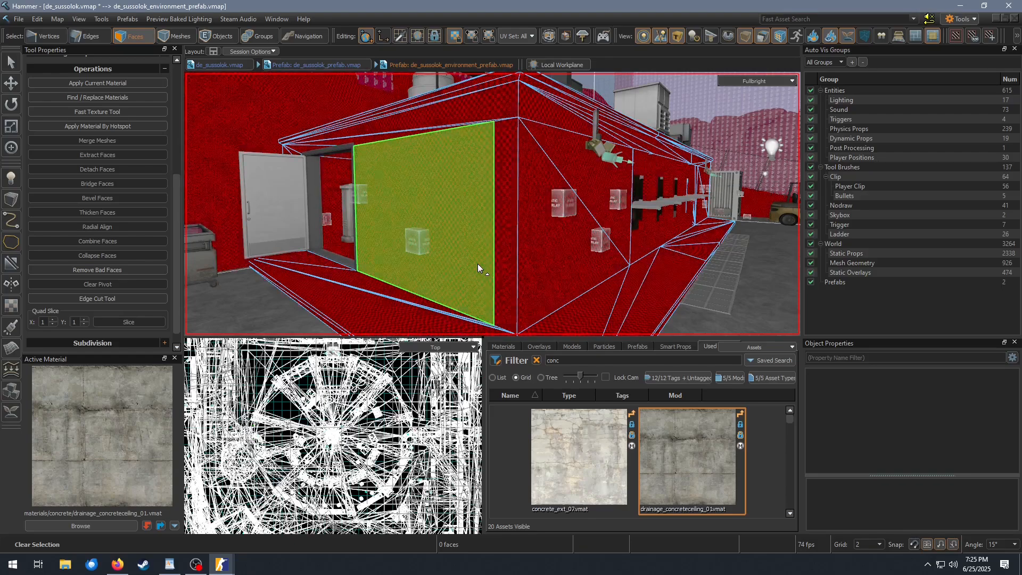
Lift the material from the large combined wall face beside the doorway to make it the active material
{"action": "right_click_drag", "start_coordinate": [478, 265], "coordinate": [480, 264]}
{"action": "right_click_drag", "start_coordinate": [493, 204], "coordinate": [512, 215]}
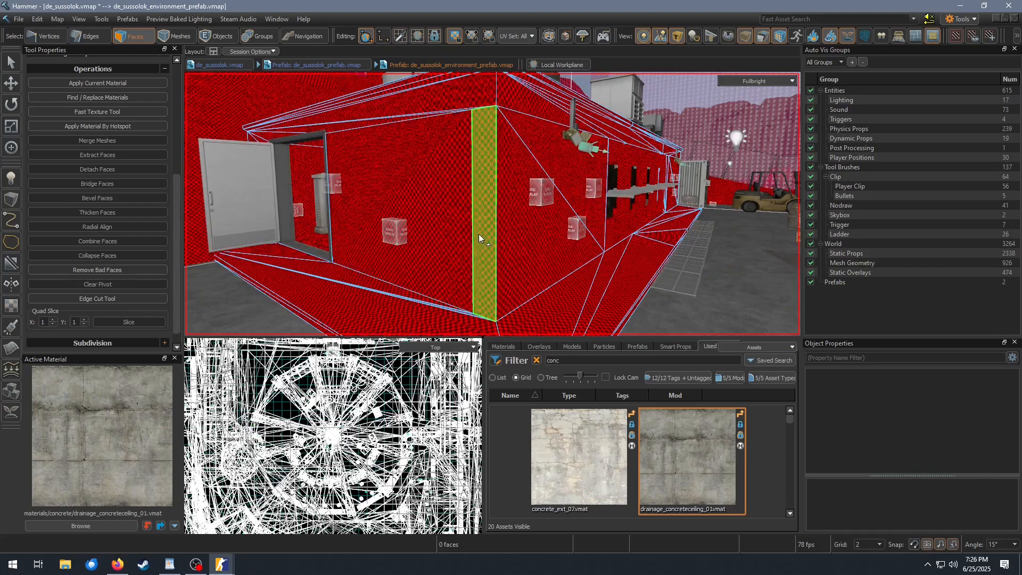
{"action": "left_click", "coordinate": [449, 228]}
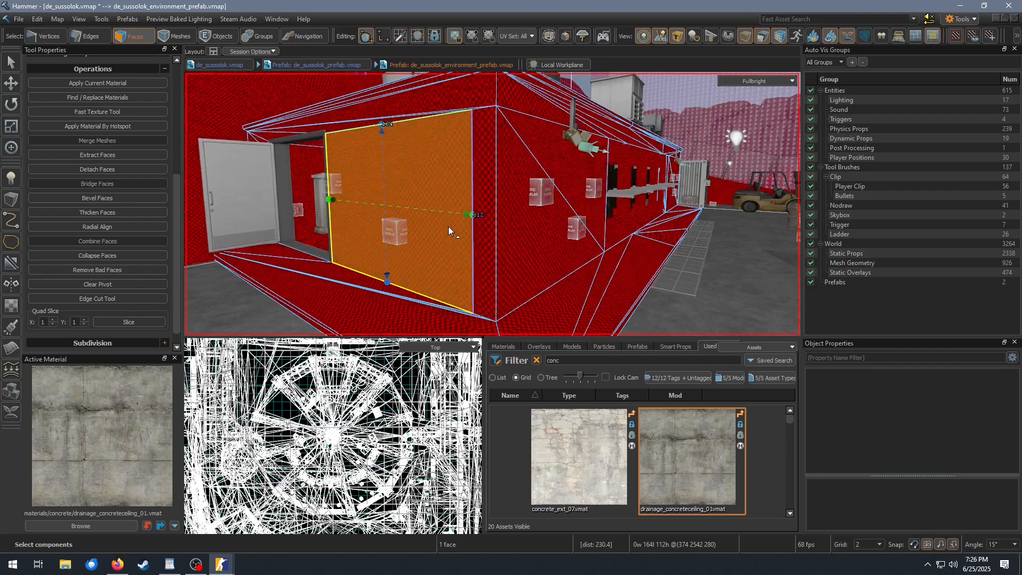
{"action": "right_click", "coordinate": [448, 229]}
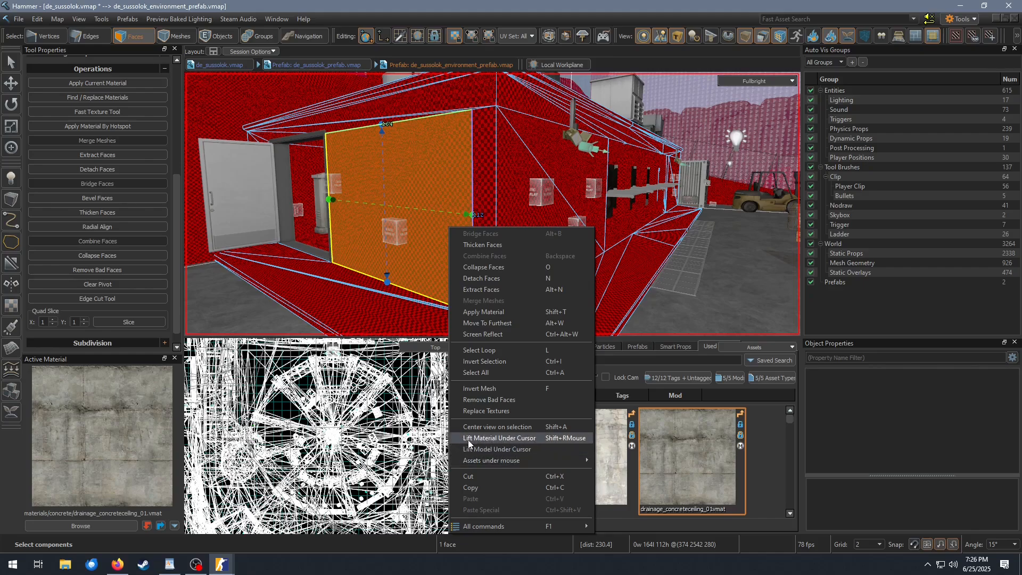
{"action": "left_click", "coordinate": [515, 441]}
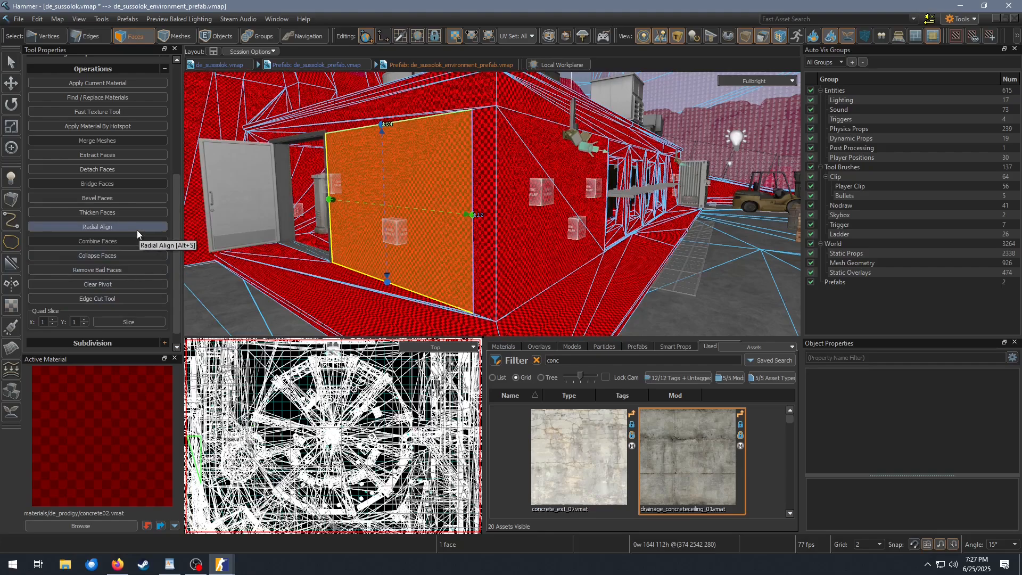
Start finding and replacing materials/de_prodigy/concrete02.vmat, and set the replacement to act on everything
{"action": "scroll", "coordinate": [133, 208], "scroll_direction": "up", "scroll_amount": 2}
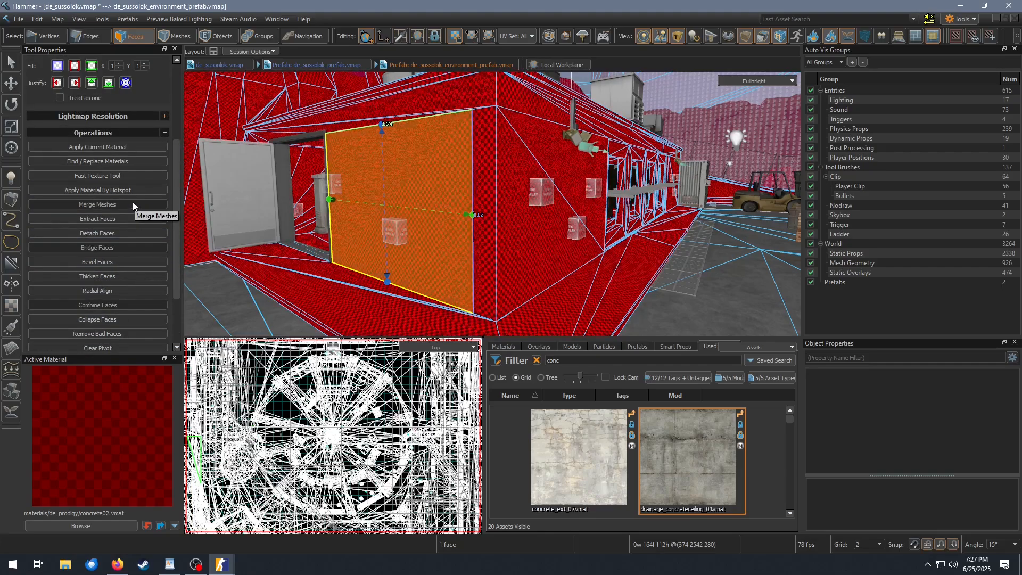
{"action": "scroll", "coordinate": [133, 203], "scroll_direction": "up", "scroll_amount": 1}
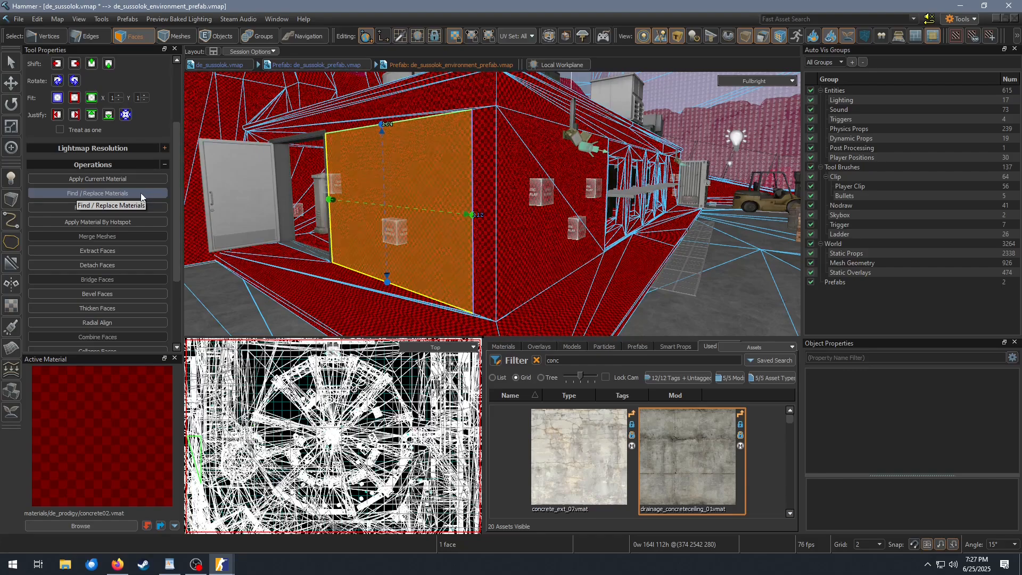
{"action": "left_click", "coordinate": [141, 195]}
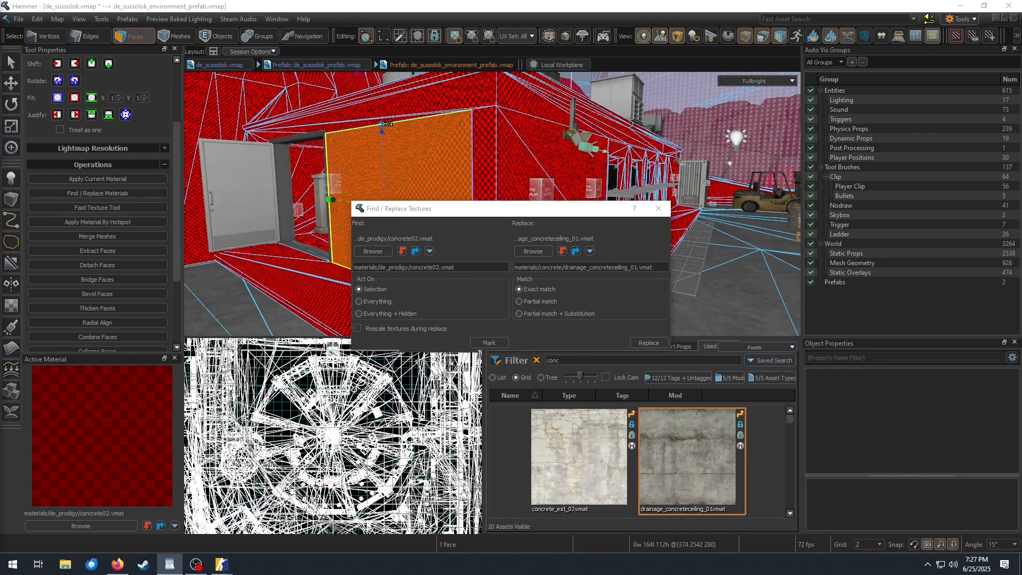
{"action": "left_click", "coordinate": [448, 280]}
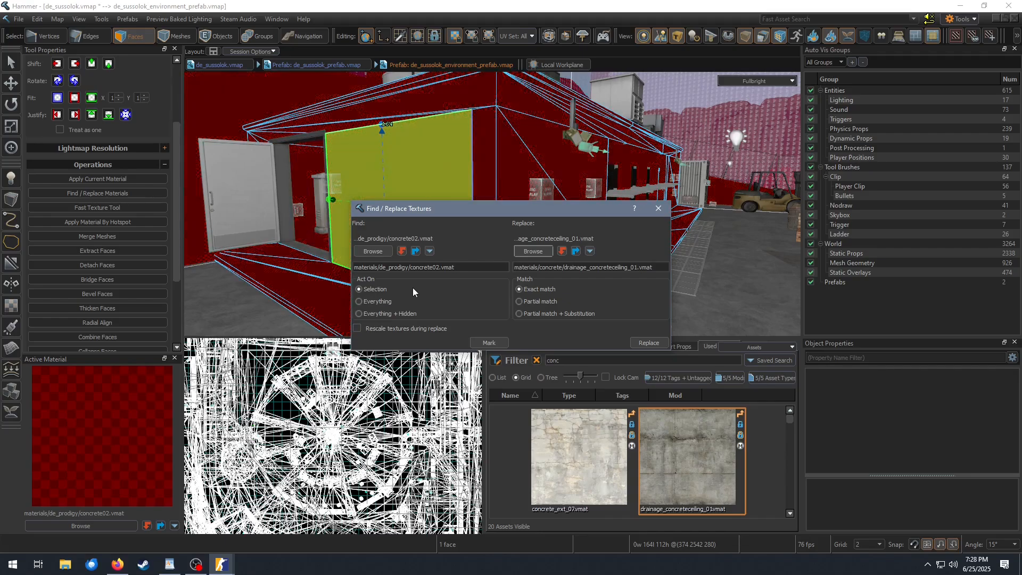
{"action": "left_click", "coordinate": [381, 301]}
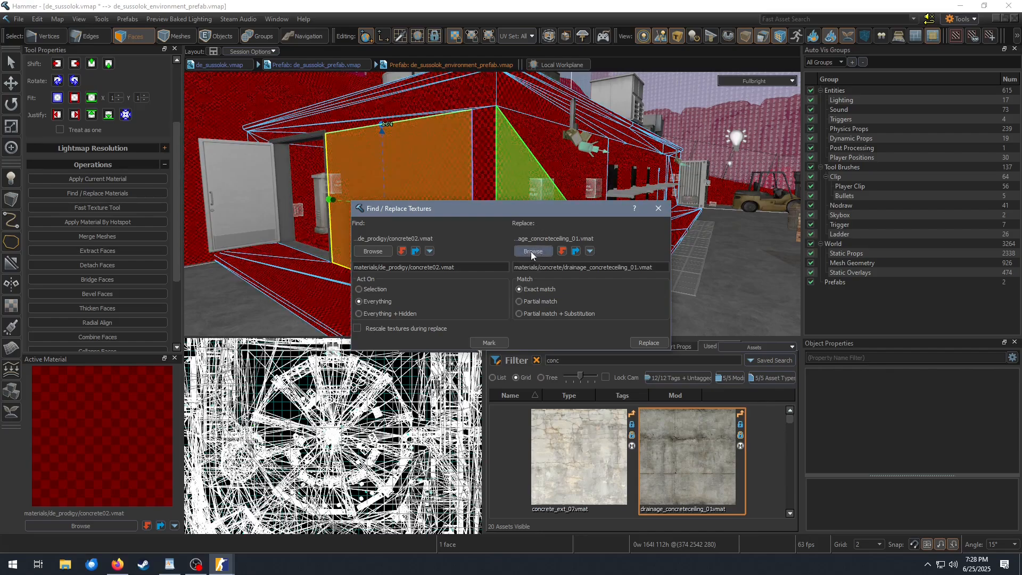
Filter the replacement materials by "conc" and choose drainage_concreteceiling_01.vmat as the replacement
{"action": "left_click", "coordinate": [532, 251]}
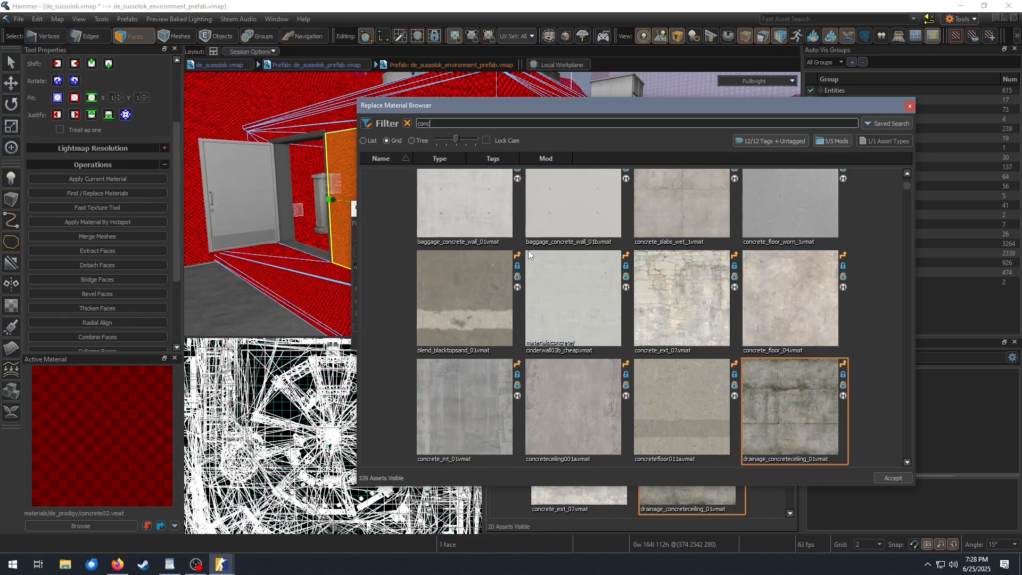
{"action": "left_click_drag", "start_coordinate": [479, 107], "coordinate": [442, 97]}
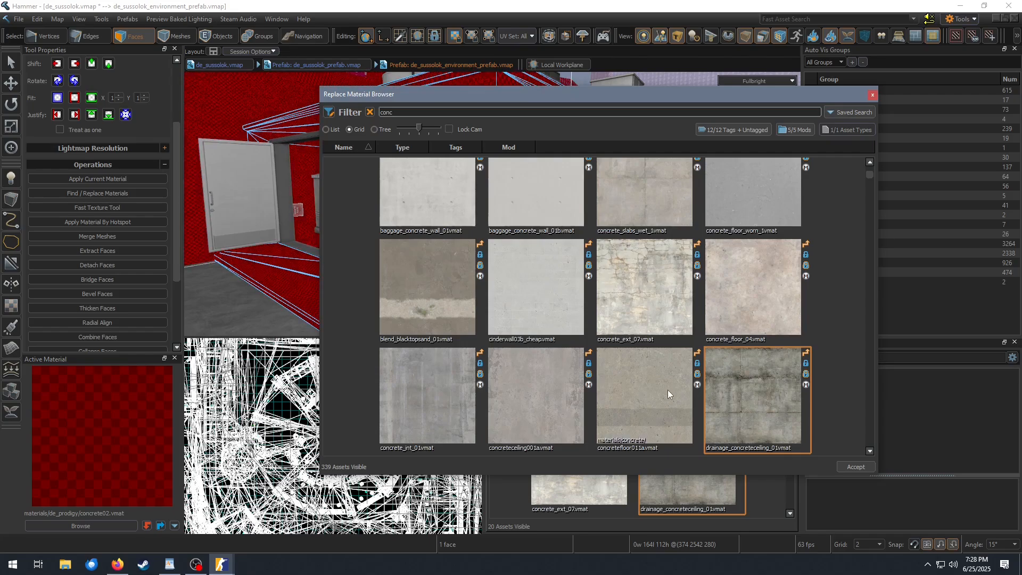
{"action": "scroll", "coordinate": [668, 391], "scroll_direction": "down", "scroll_amount": 1}
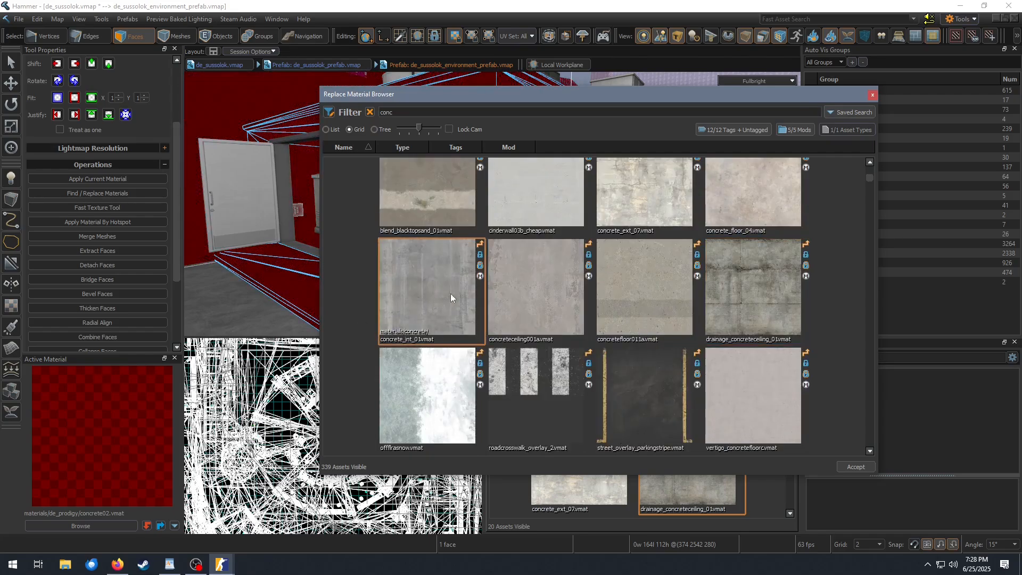
{"action": "left_click", "coordinate": [534, 298]}
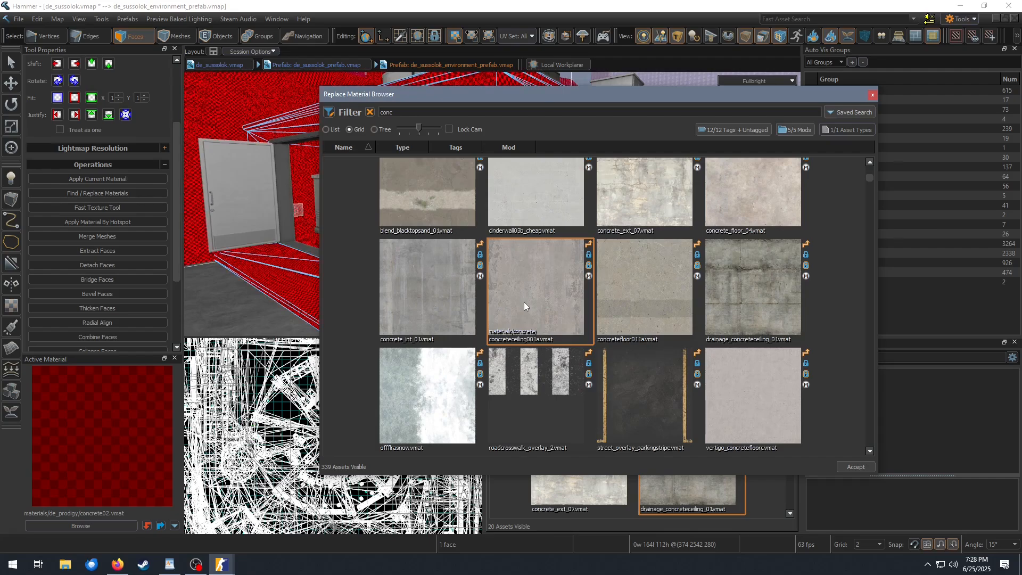
{"action": "left_click", "coordinate": [418, 113]}
{"action": "key", "text": "BackSpace"}
{"action": "key", "text": "BackSpace"}
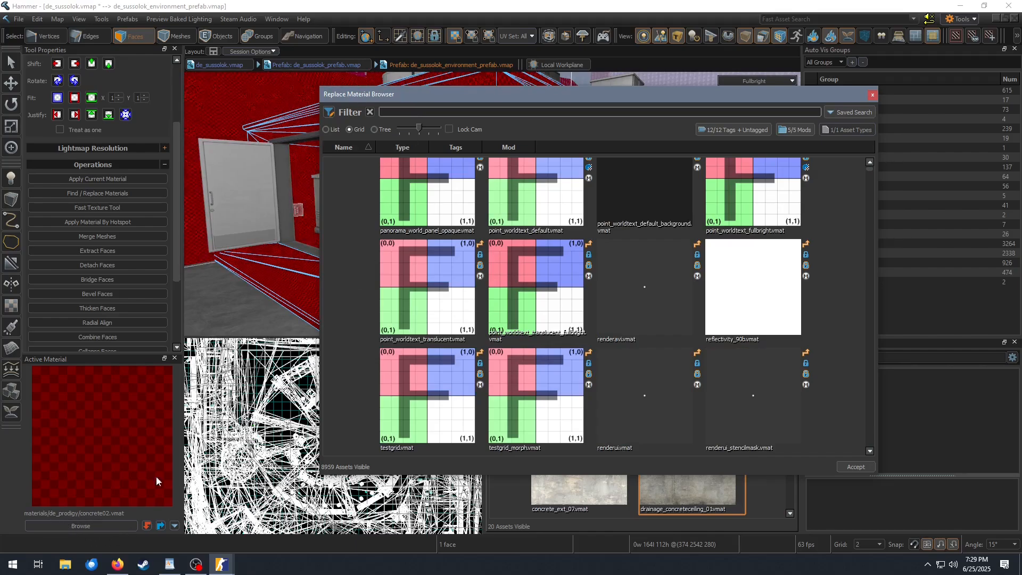
{"action": "type", "text": "co"}
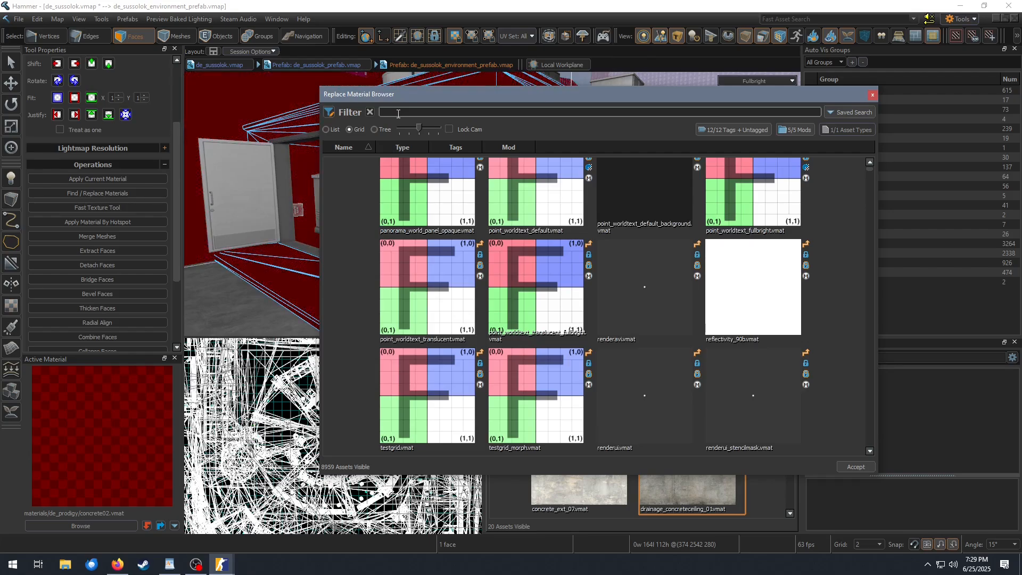
{"action": "type", "text": "n"}
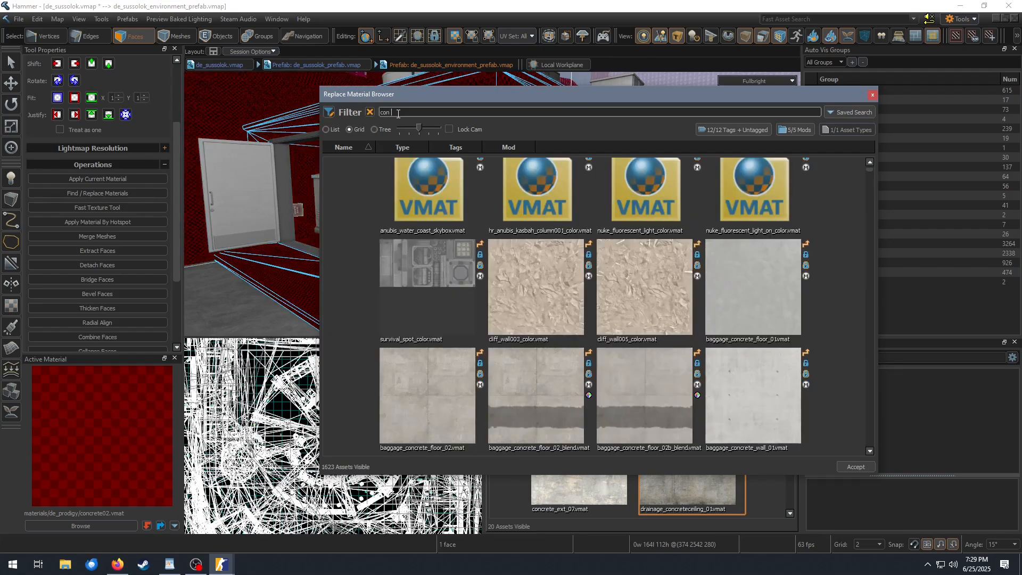
{"action": "type", "text": "c"}
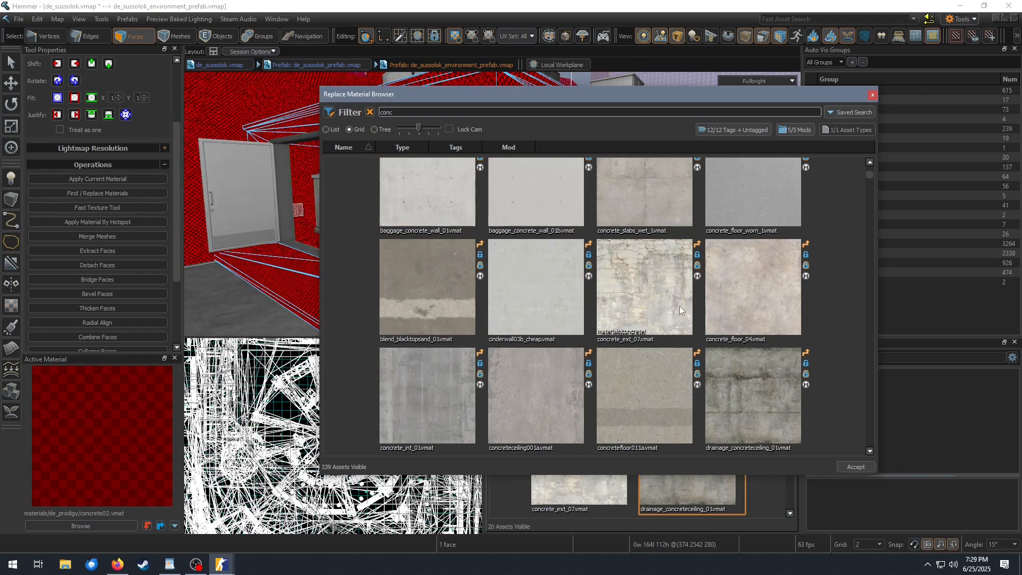
{"action": "scroll", "coordinate": [639, 306], "scroll_direction": "down", "scroll_amount": 1}
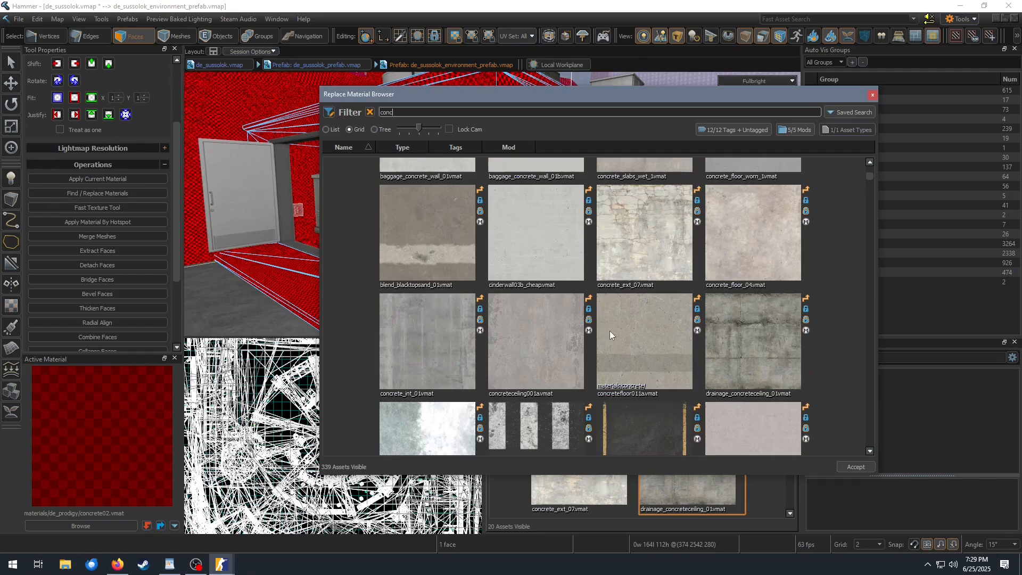
{"action": "left_click", "coordinate": [755, 353]}
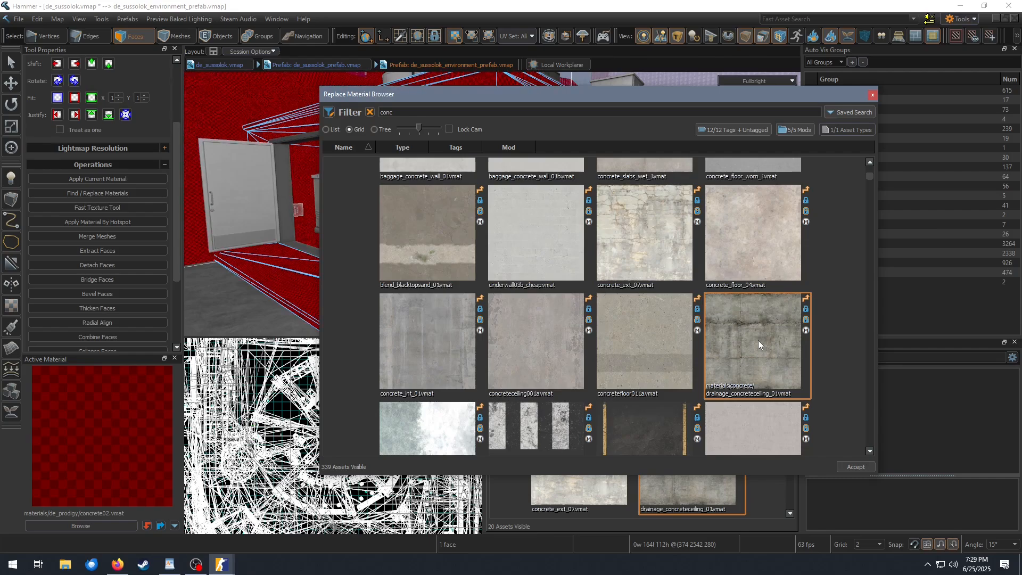
{"action": "left_click", "coordinate": [855, 467]}
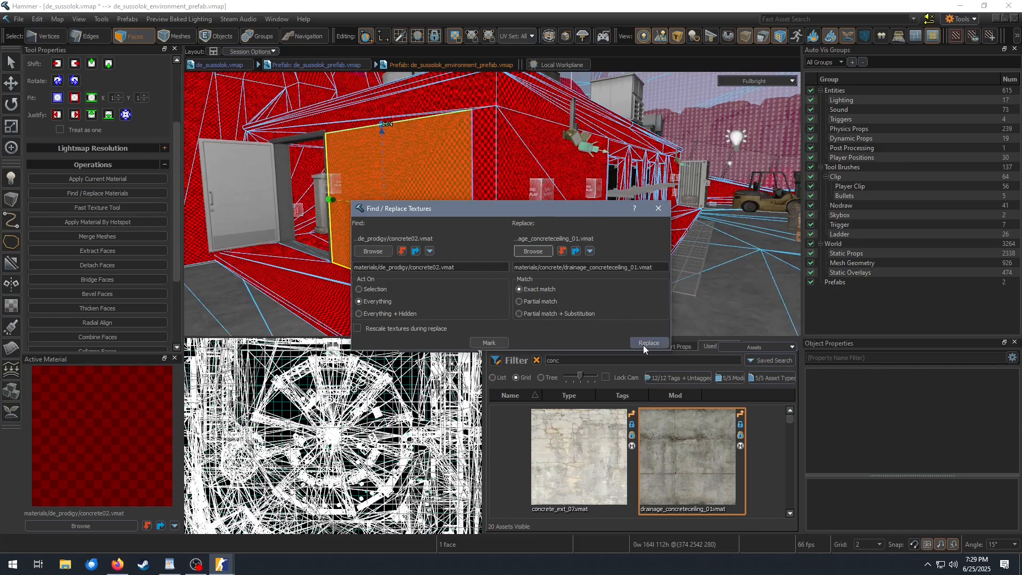
Replace concrete02 with drainage_concreteceiling_01 throughout the environment prefab, and close the Find / Replace Textures dialog
{"action": "left_click", "coordinate": [643, 343]}
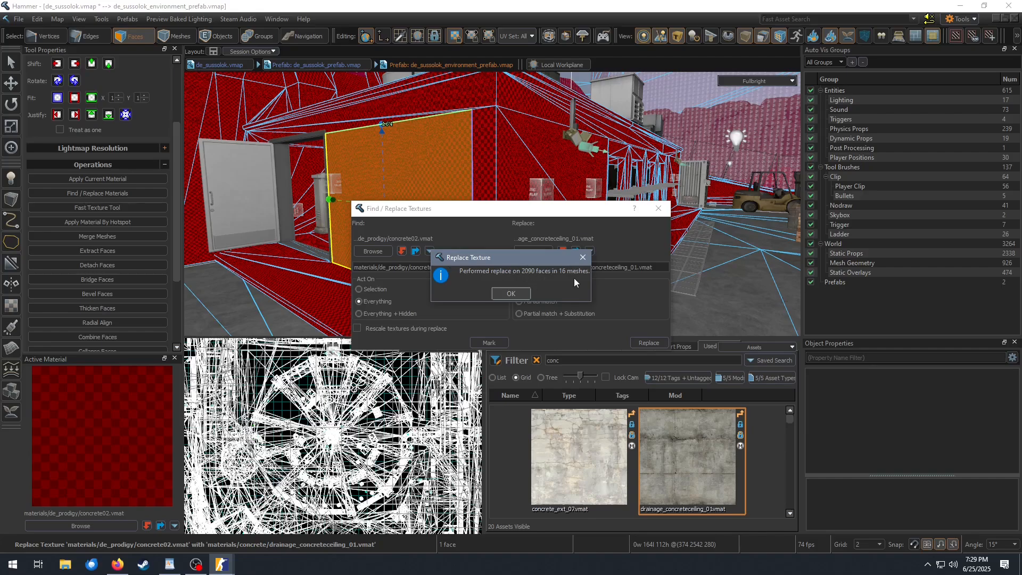
{"action": "left_click", "coordinate": [510, 294]}
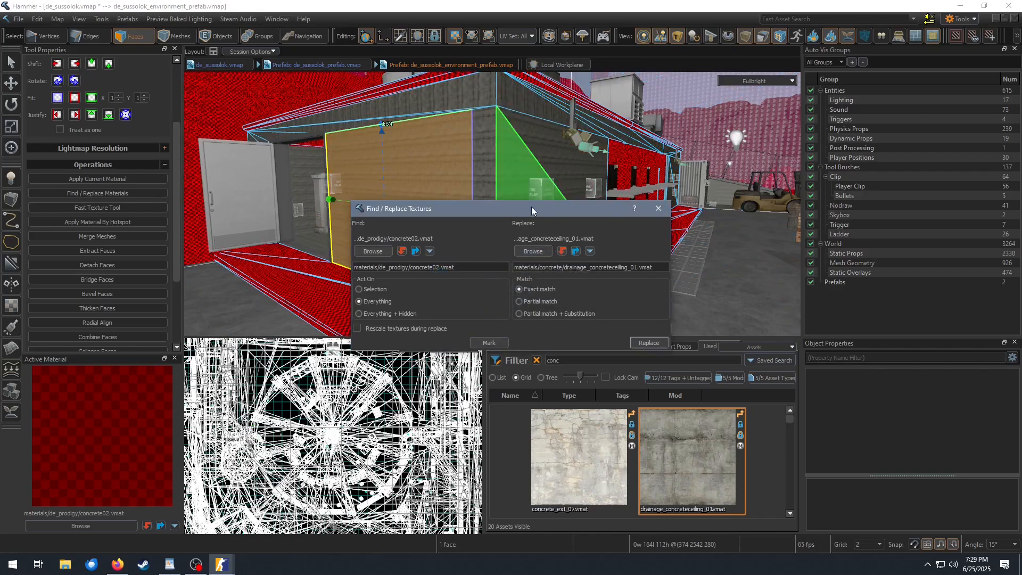
{"action": "left_click", "coordinate": [664, 209]}
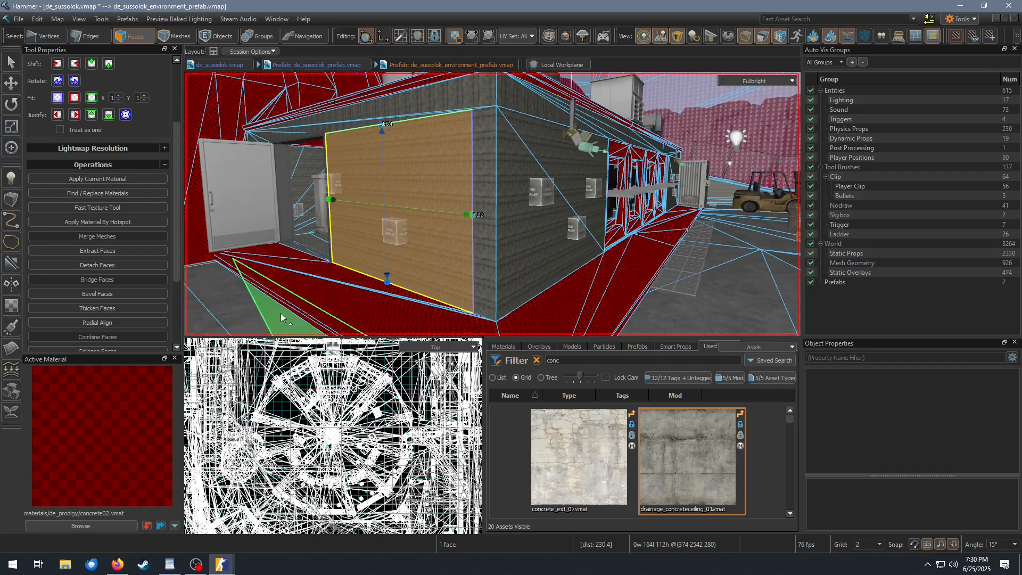
Examine the new concrete texture on the corner building's walls, selecting the large wall face and the narrow face at the front corner
{"action": "left_click", "coordinate": [487, 277]}
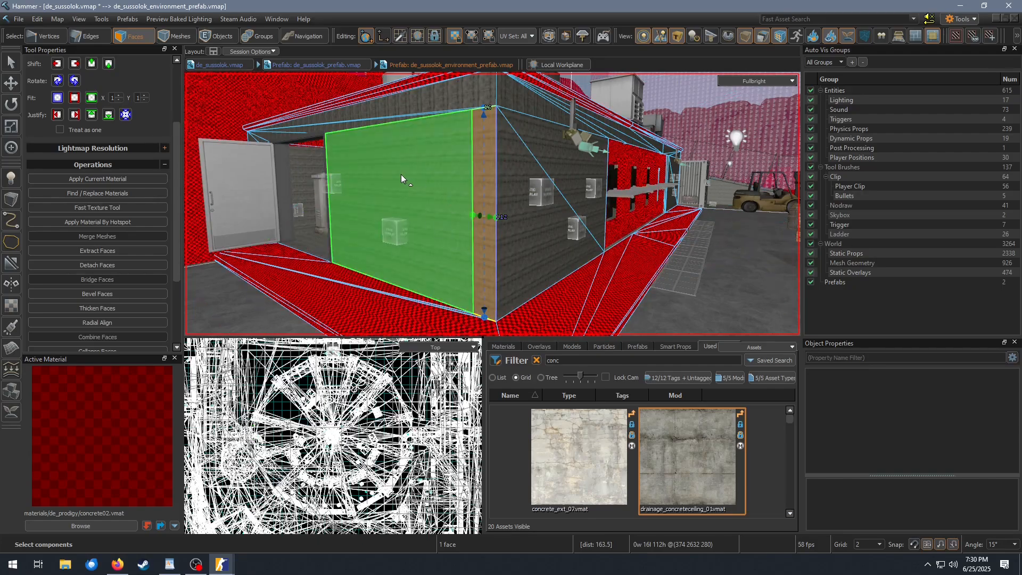
{"action": "right_click_drag", "start_coordinate": [432, 199], "coordinate": [413, 199]}
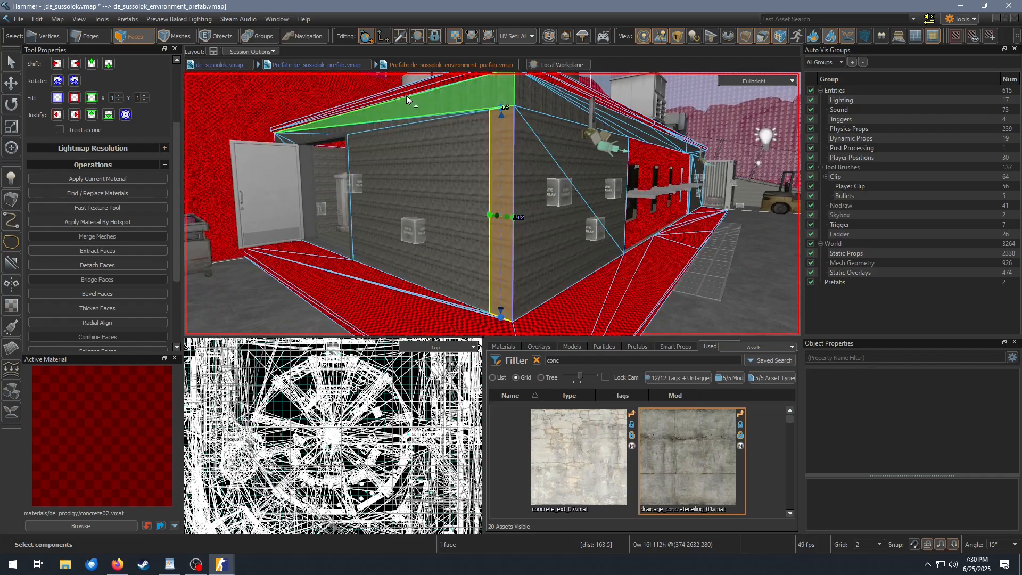
{"action": "right_click_drag", "start_coordinate": [408, 137], "coordinate": [375, 131]}
{"action": "right_click_drag", "start_coordinate": [493, 205], "coordinate": [548, 189]}
{"action": "left_click", "coordinate": [529, 121]}
{"action": "left_click", "coordinate": [550, 160]}
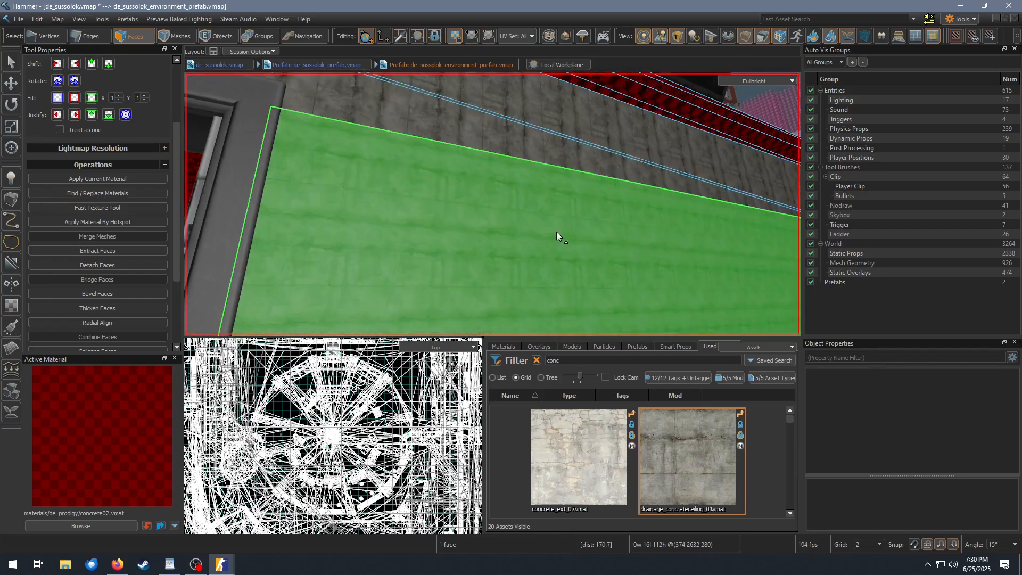
{"action": "right_click_drag", "start_coordinate": [557, 232], "coordinate": [492, 204]}
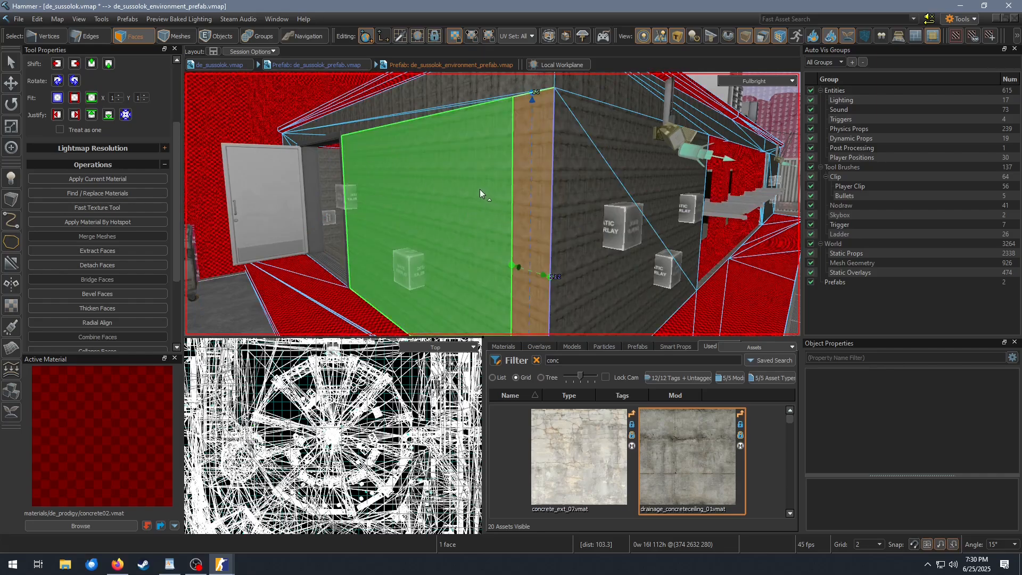
{"action": "right_click_drag", "start_coordinate": [480, 189], "coordinate": [480, 190]}
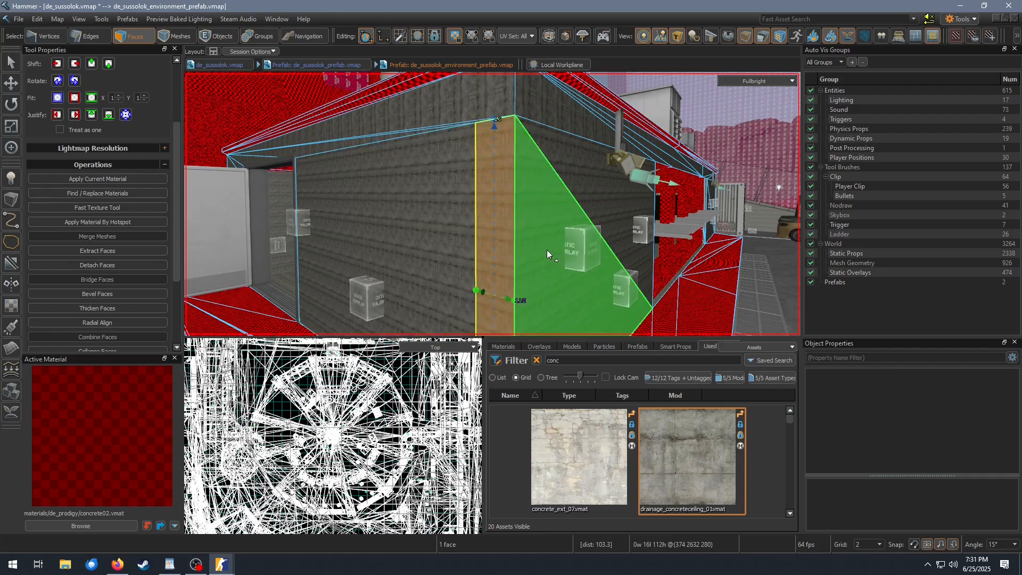
{"action": "left_click", "coordinate": [445, 211]}
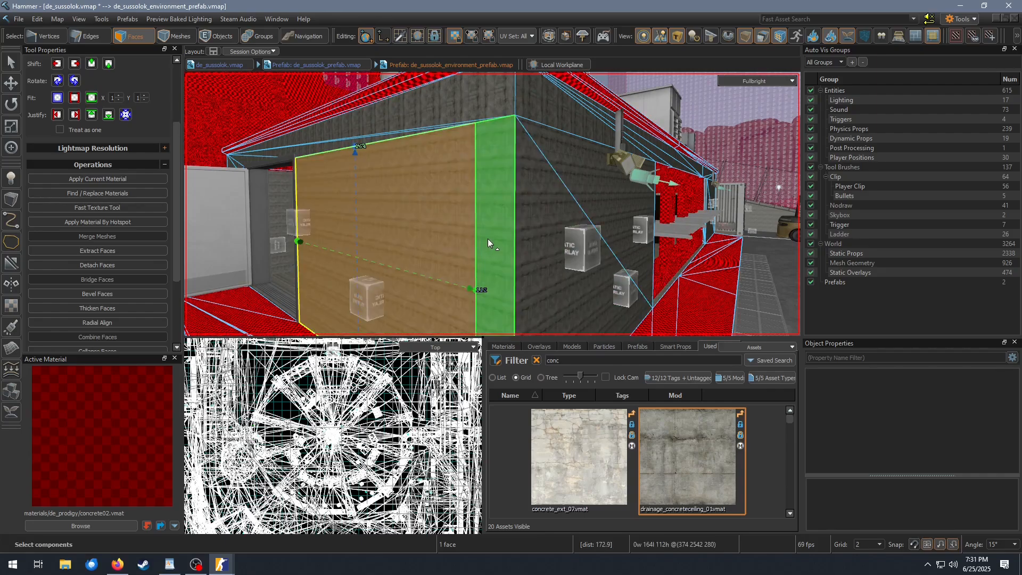
{"action": "left_click", "coordinate": [487, 238]}
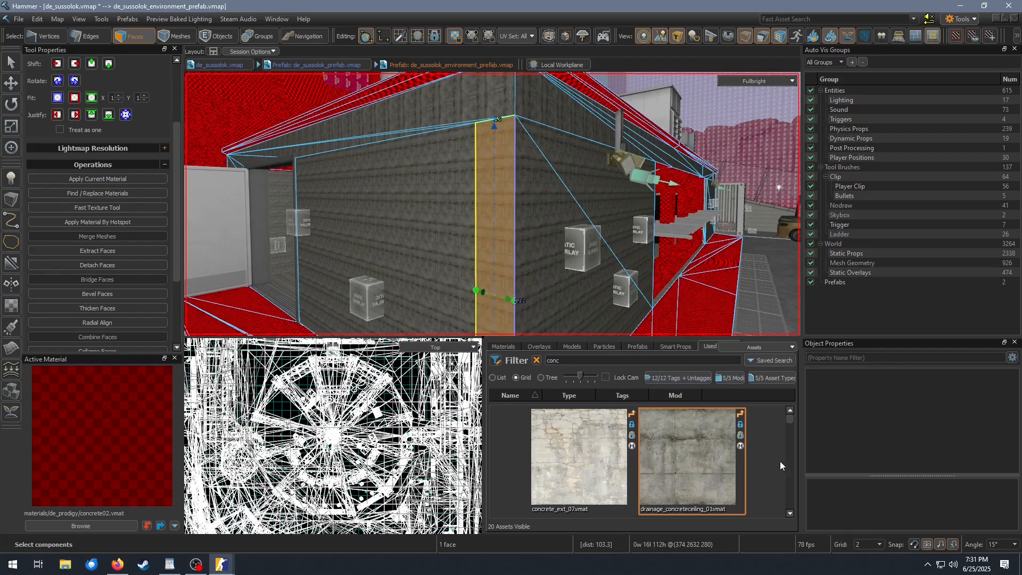
Look through the asset categories from materials, overlays and models to particles, prefabs and smart props, ending on the used assets
{"action": "key", "text": "alt+Tab"}
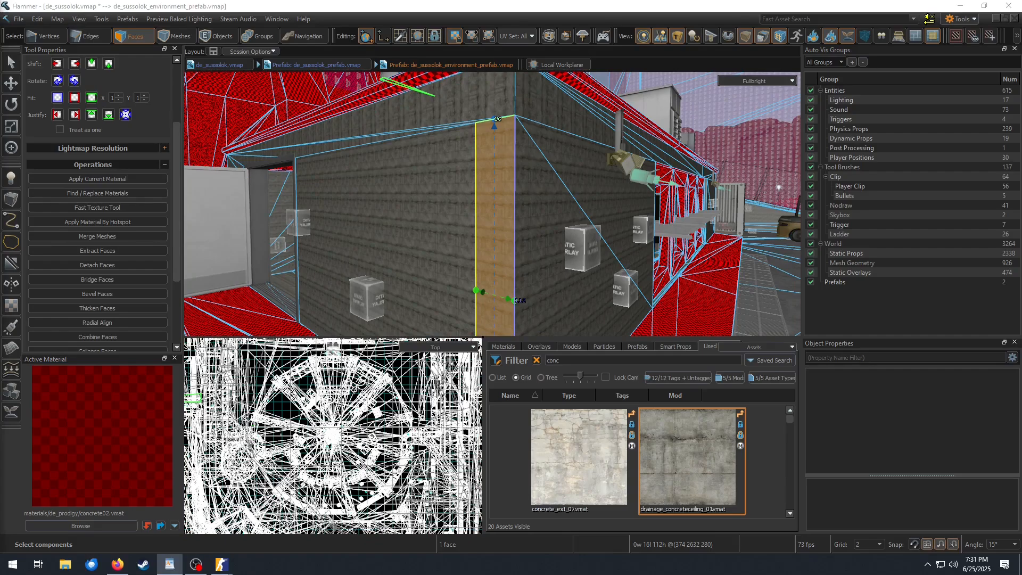
{"action": "left_click", "coordinate": [504, 345]}
{"action": "left_click", "coordinate": [539, 347]}
{"action": "left_click", "coordinate": [572, 346]}
{"action": "left_click", "coordinate": [604, 346]}
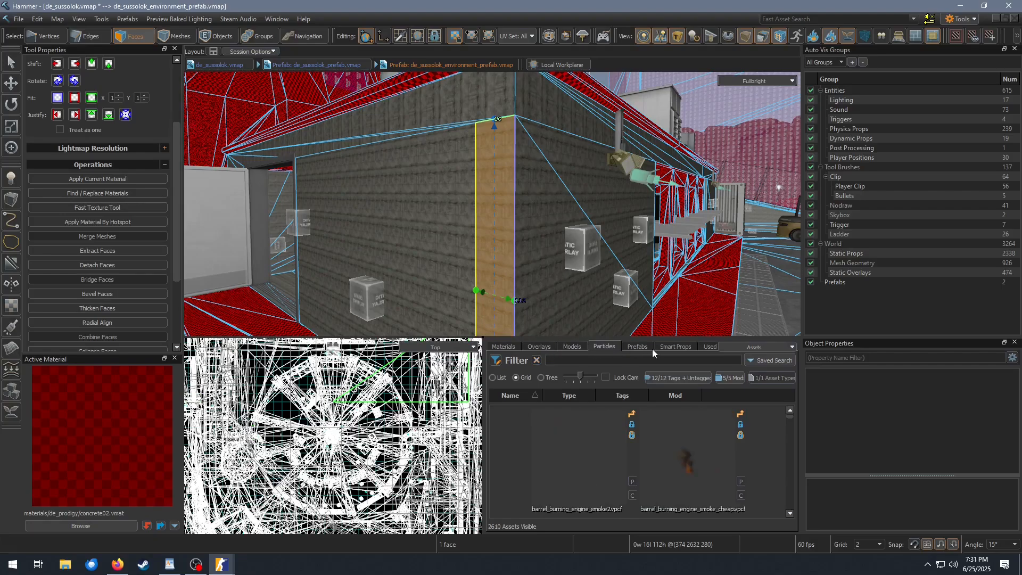
{"action": "left_click", "coordinate": [641, 346]}
{"action": "left_click", "coordinate": [676, 347]}
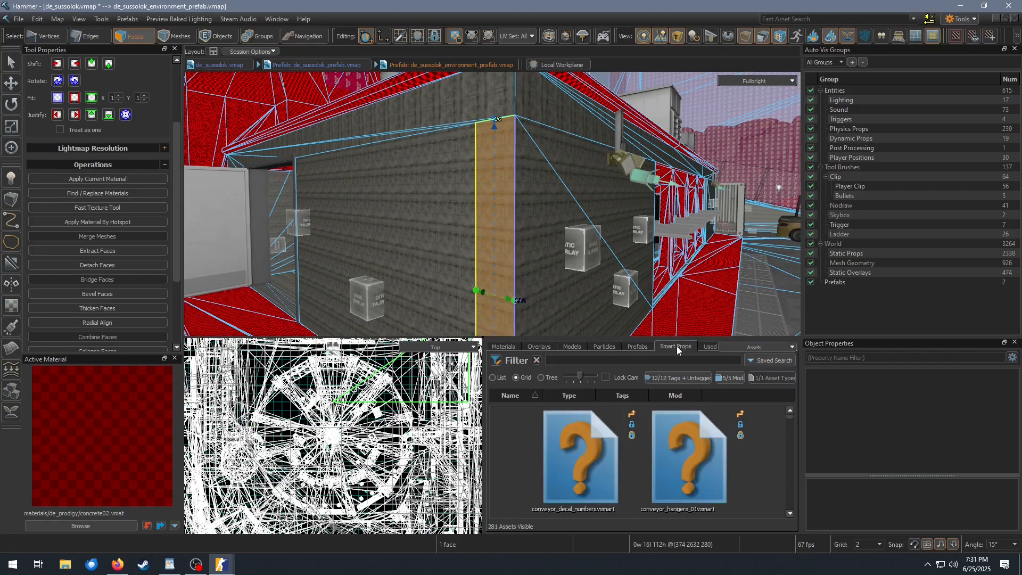
{"action": "left_click", "coordinate": [707, 347]}
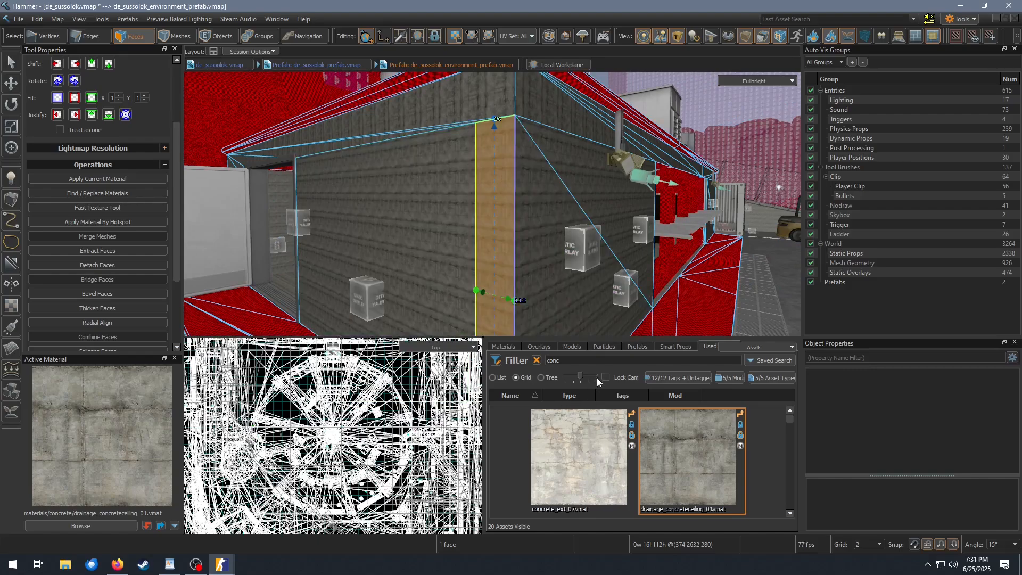
Filter the used assets by "conc" and select all faces using the drainage_concreteceiling_01 material
{"action": "left_click", "coordinate": [575, 360]}
{"action": "key", "text": "BackSpace"}
{"action": "key", "text": "BackSpace"}
{"action": "key", "text": "BackSpace"}
{"action": "key", "text": "BackSpace"}
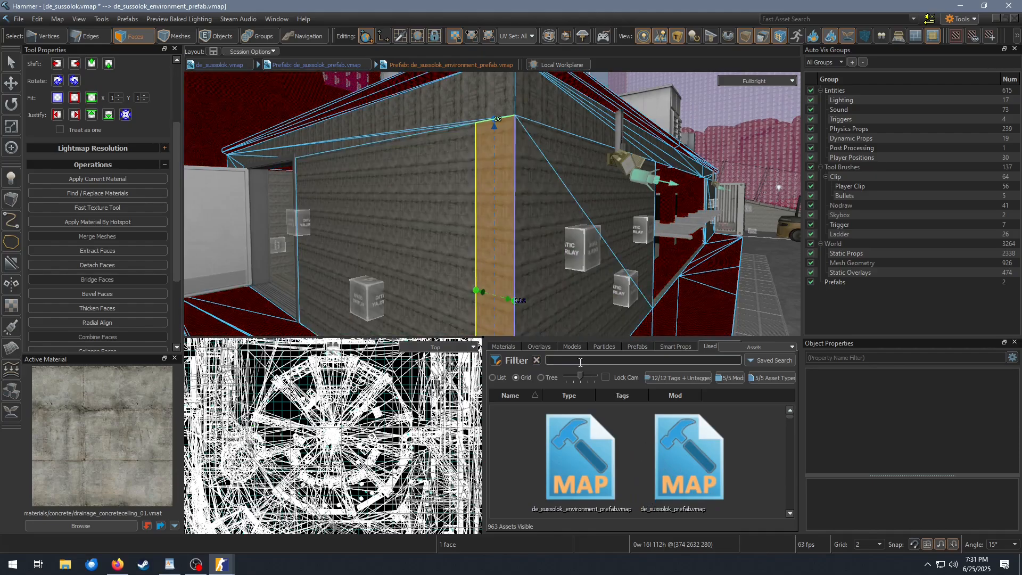
{"action": "type", "text": "nc"}
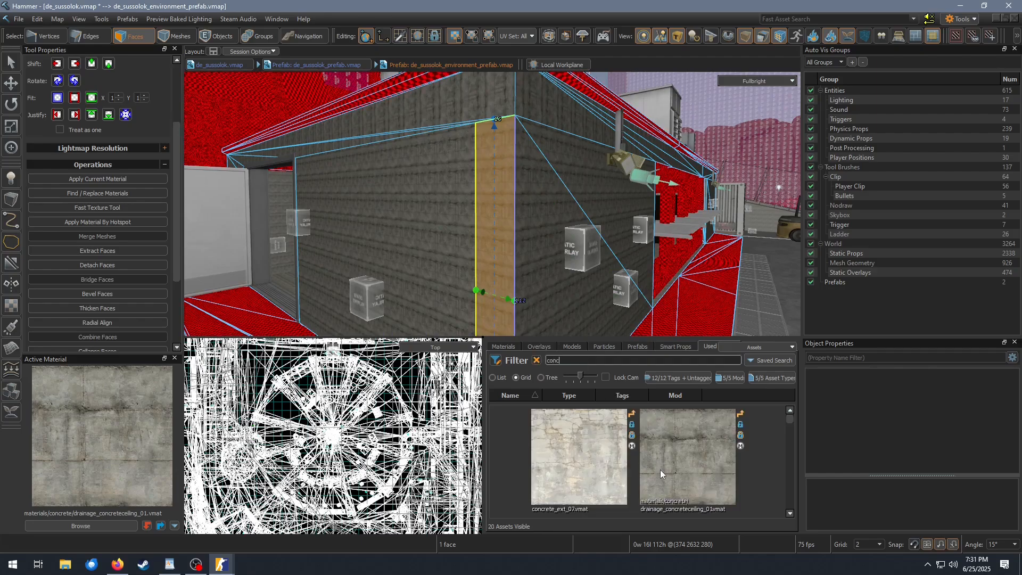
{"action": "left_click", "coordinate": [692, 468]}
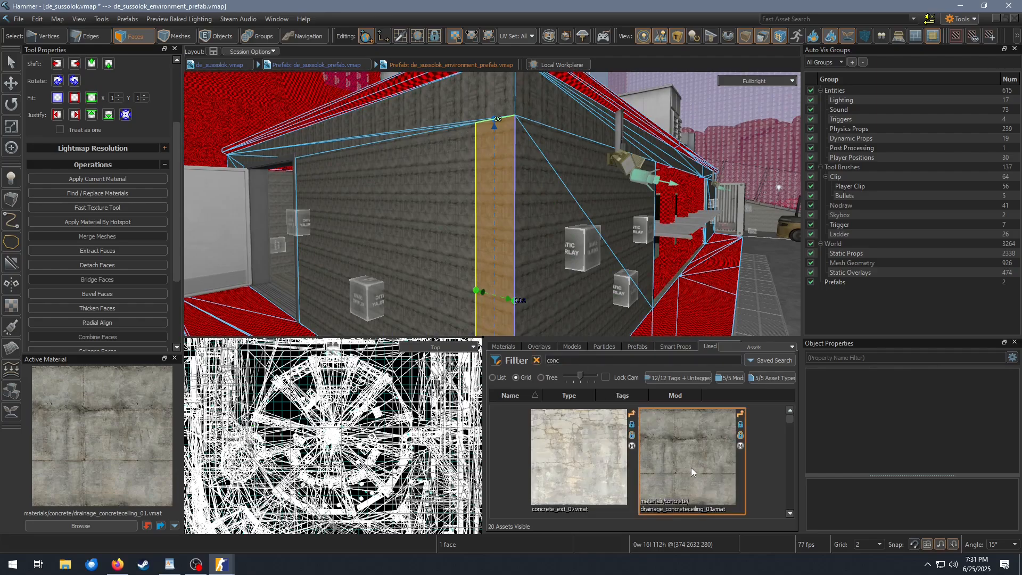
{"action": "right_click", "coordinate": [691, 467]}
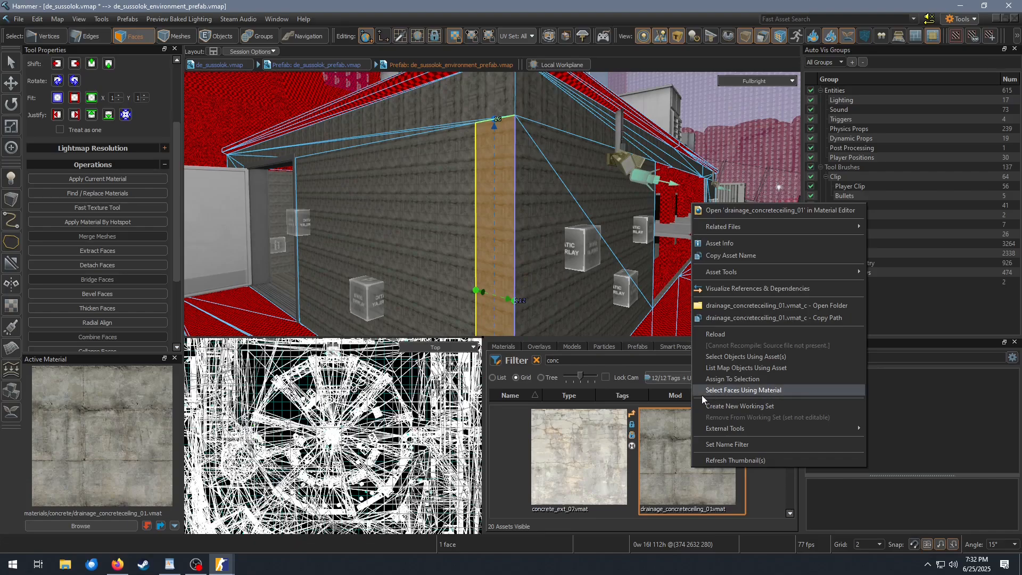
{"action": "left_click", "coordinate": [774, 391]}
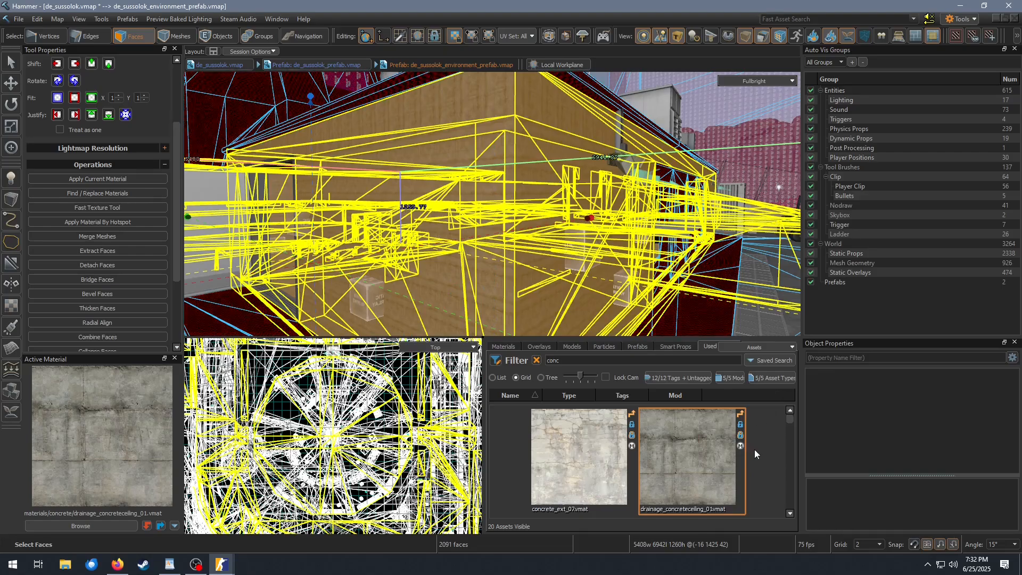
Scale the textures of all selected concrete faces by 2 in X and Y, shift them by 2 in X, and clear the selection
{"action": "right_click_drag", "start_coordinate": [583, 176], "coordinate": [493, 205]}
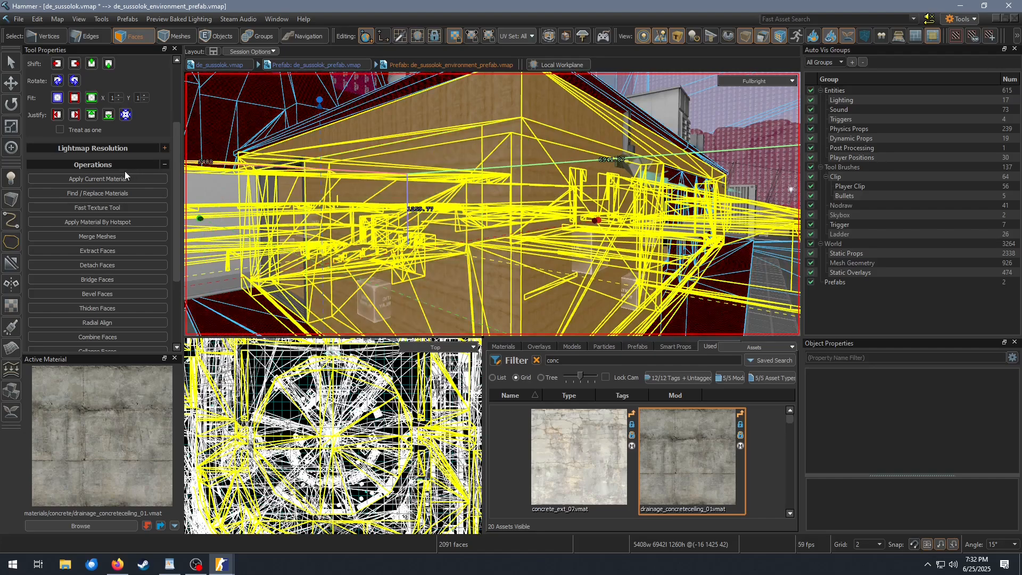
{"action": "scroll", "coordinate": [141, 230], "scroll_direction": "up", "scroll_amount": 3}
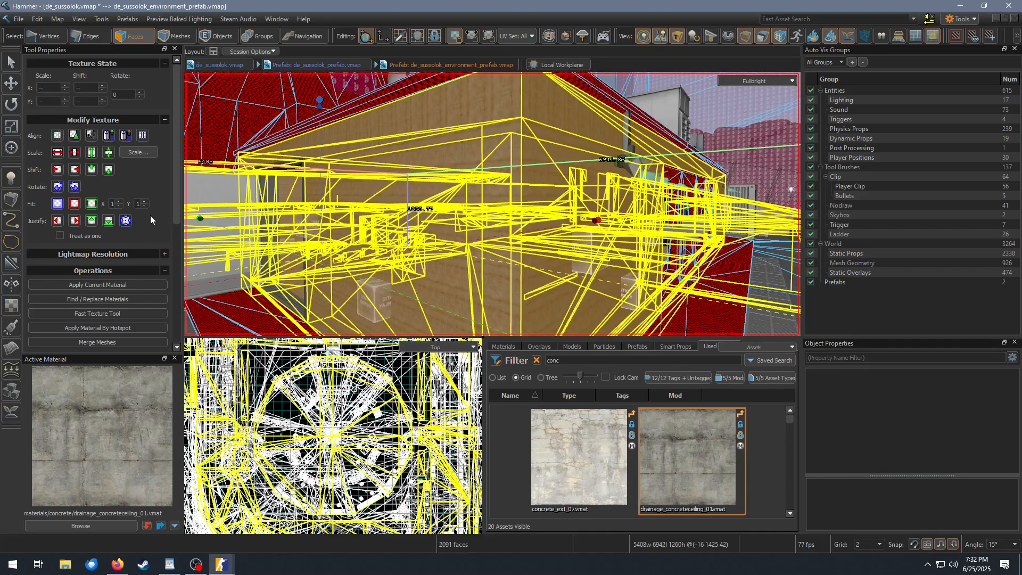
{"action": "left_click", "coordinate": [92, 154]}
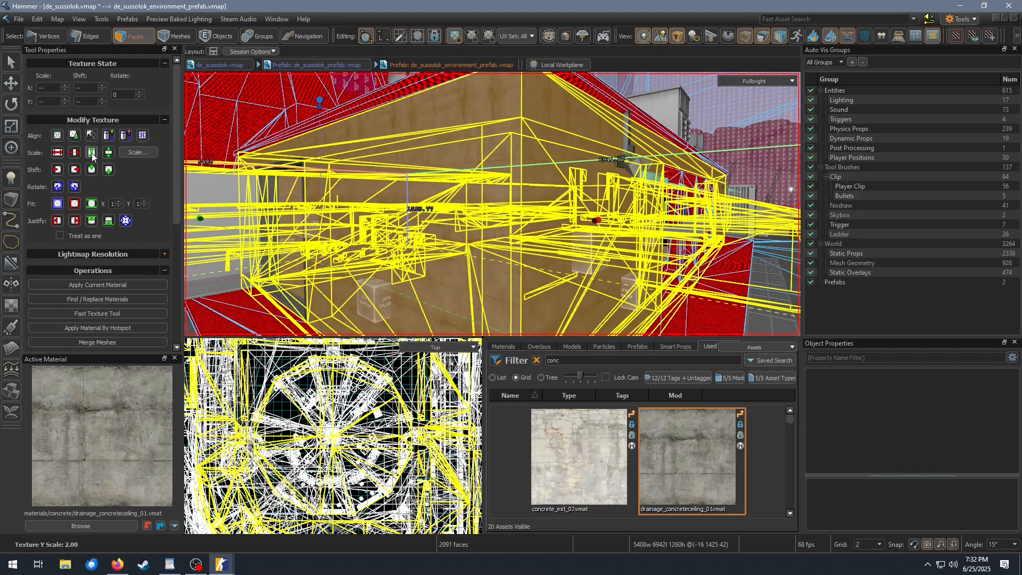
{"action": "left_click", "coordinate": [58, 153]}
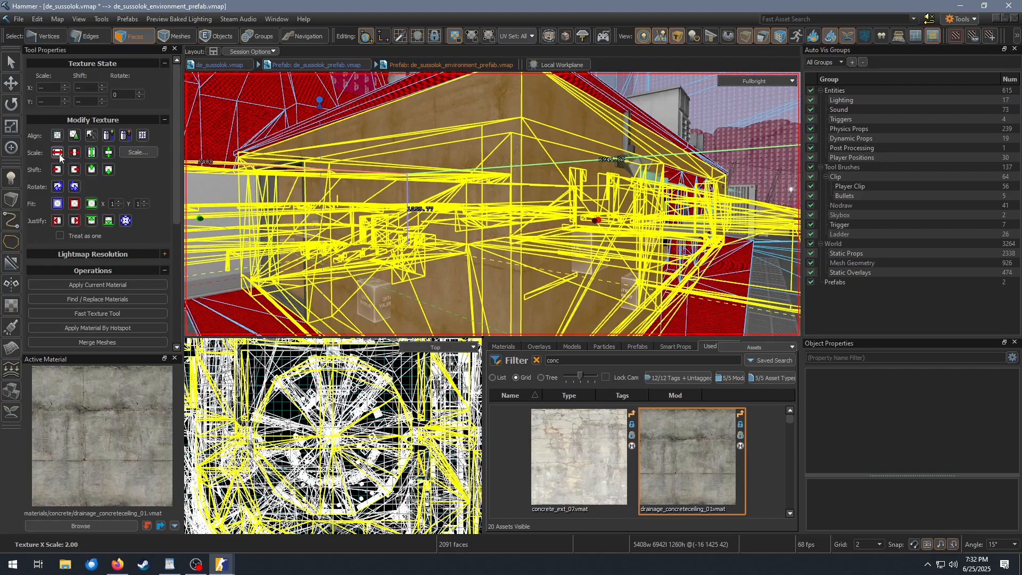
{"action": "right_click_drag", "start_coordinate": [342, 197], "coordinate": [323, 247]}
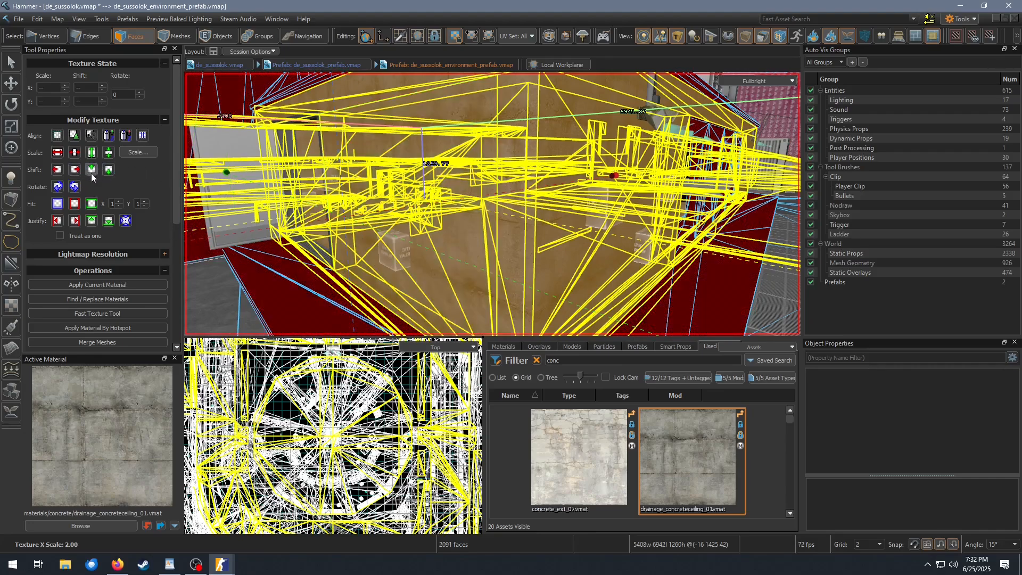
{"action": "left_click", "coordinate": [76, 170]}
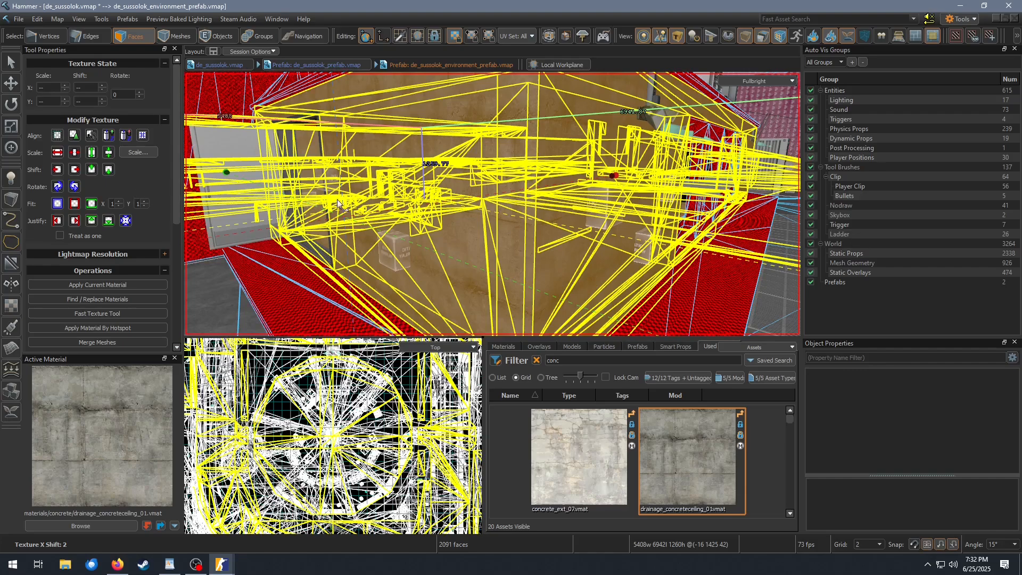
{"action": "key", "text": "Escape"}
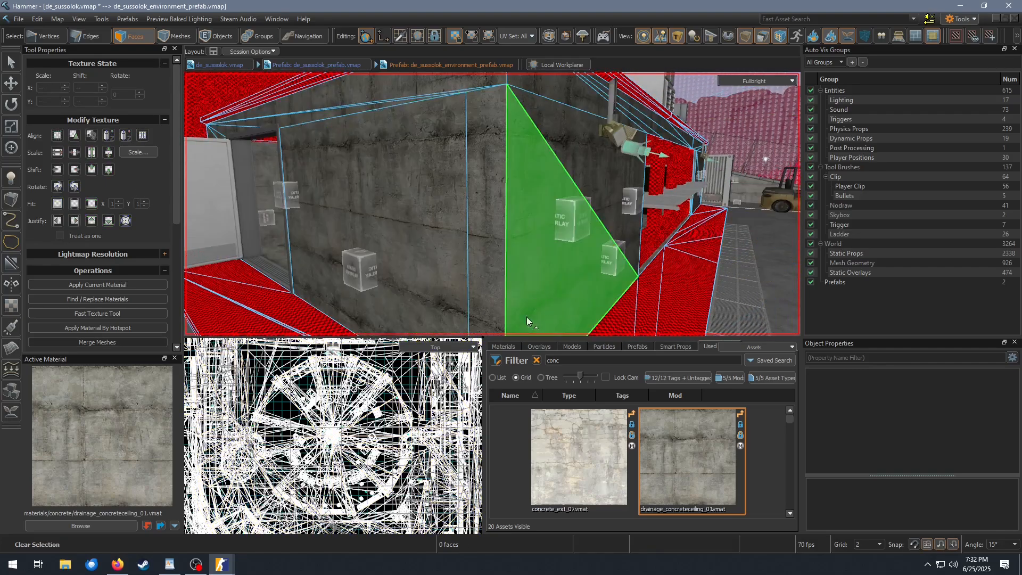
Select the narrow face at the building's front corner and reduce its texture X scale to 0.0055
{"action": "right_click_drag", "start_coordinate": [416, 219], "coordinate": [493, 204]}
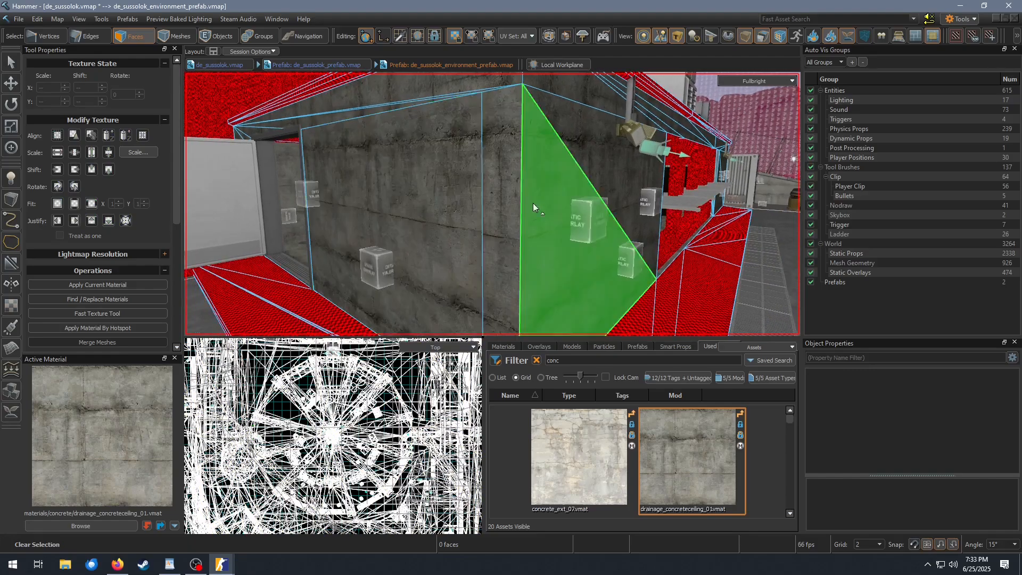
{"action": "left_click", "coordinate": [493, 173]}
{"action": "left_click", "coordinate": [528, 181]}
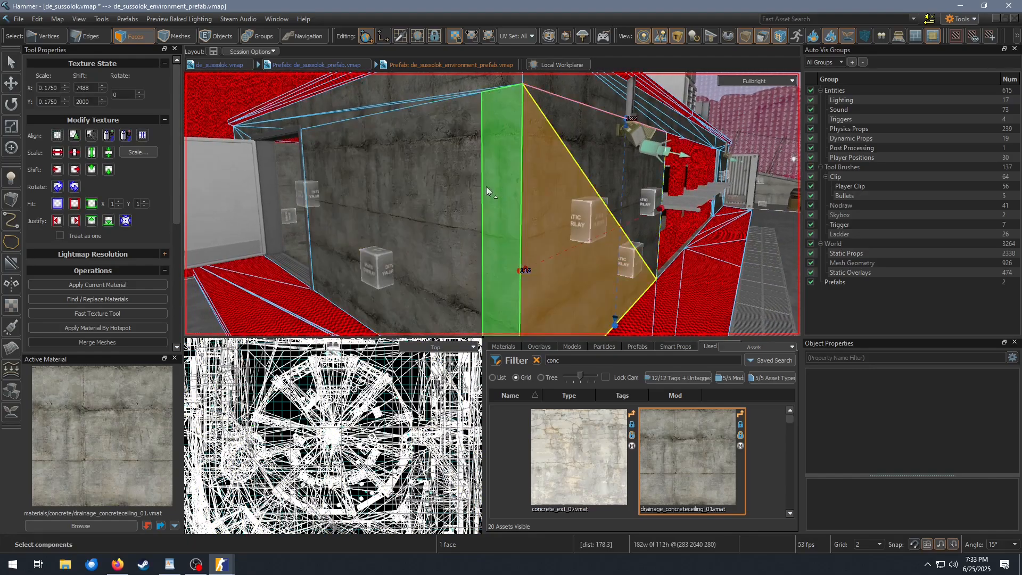
{"action": "left_click", "coordinate": [470, 186]}
{"action": "left_click", "coordinate": [498, 189]}
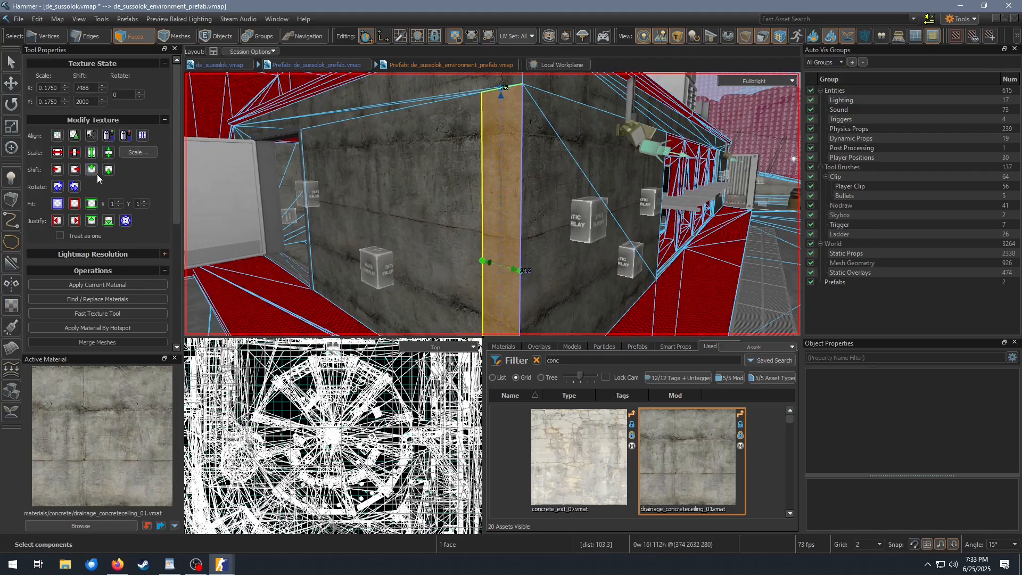
{"action": "triple_click", "coordinate": [78, 155]}
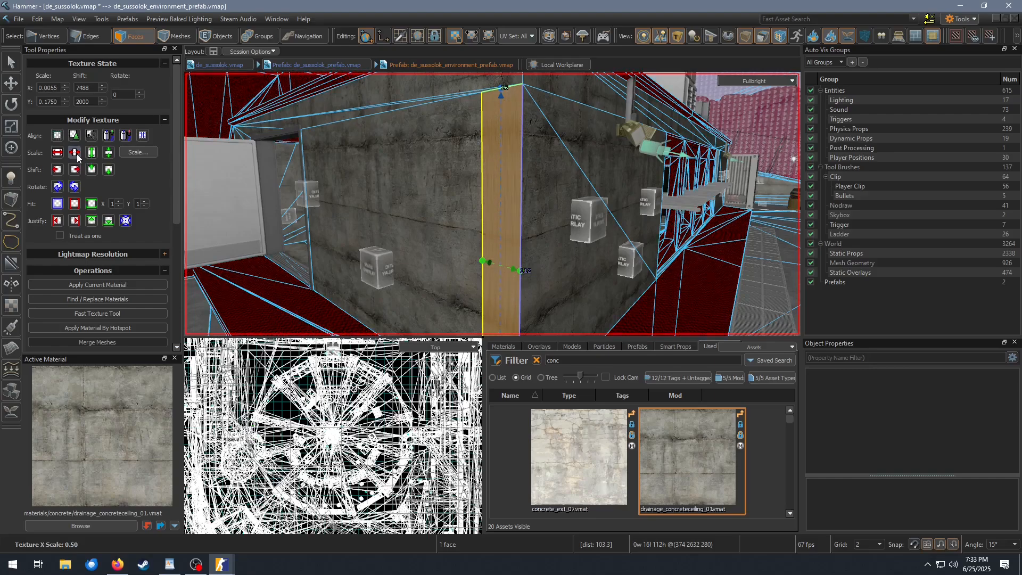
Compare the texture scale and shift of the corner building's triangular, upper, narrow and large wall faces by selecting each in turn
{"action": "left_click", "coordinate": [363, 228]}
{"action": "left_click", "coordinate": [531, 222]}
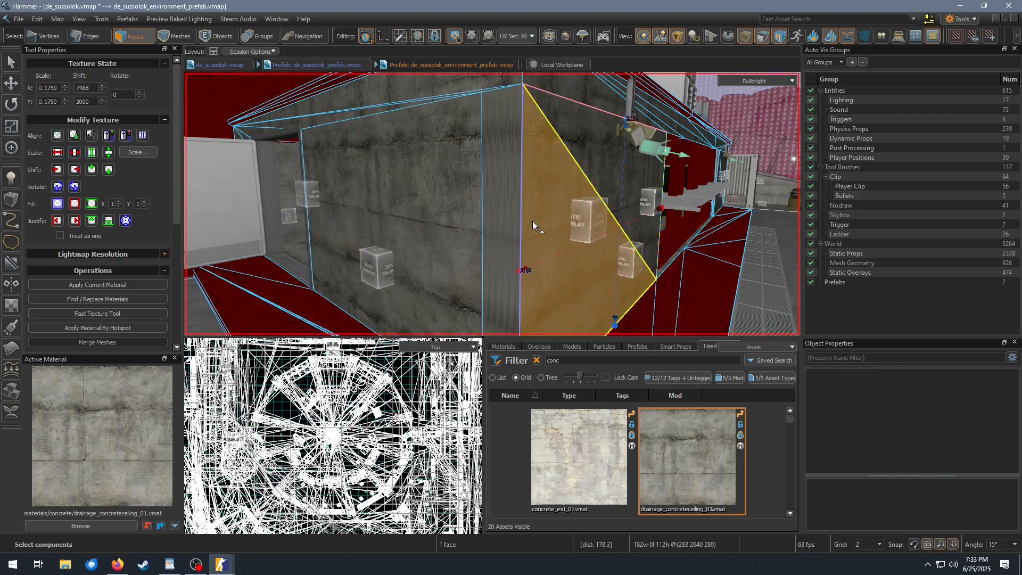
{"action": "left_click", "coordinate": [454, 88]}
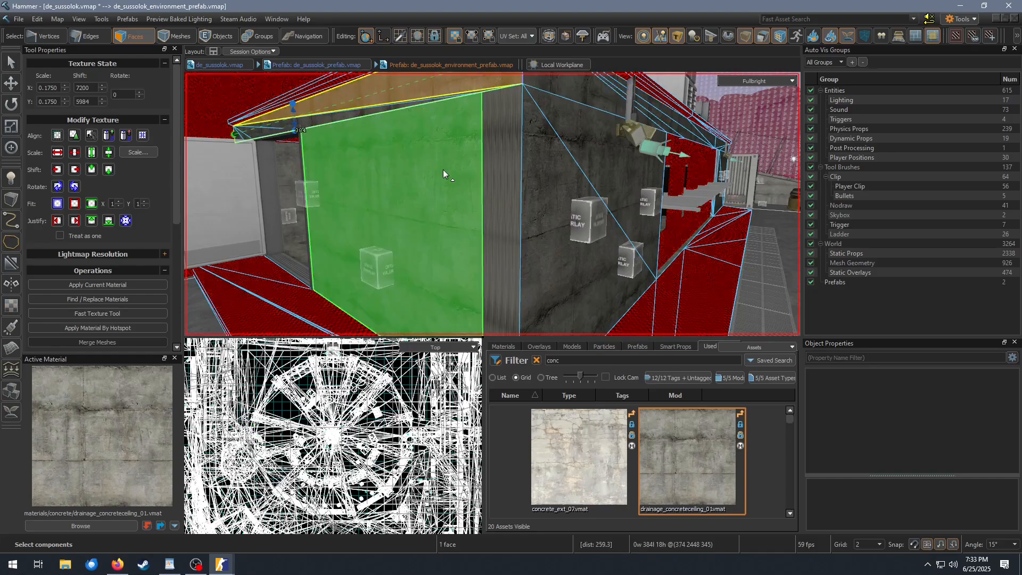
{"action": "left_click", "coordinate": [443, 170]}
{"action": "left_click", "coordinate": [516, 189]}
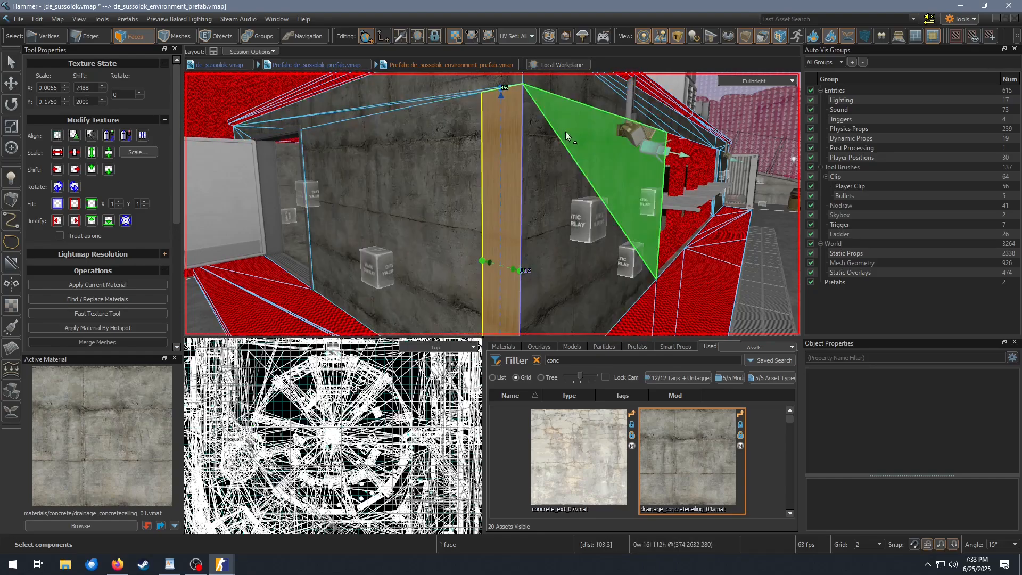
{"action": "left_click", "coordinate": [439, 164]}
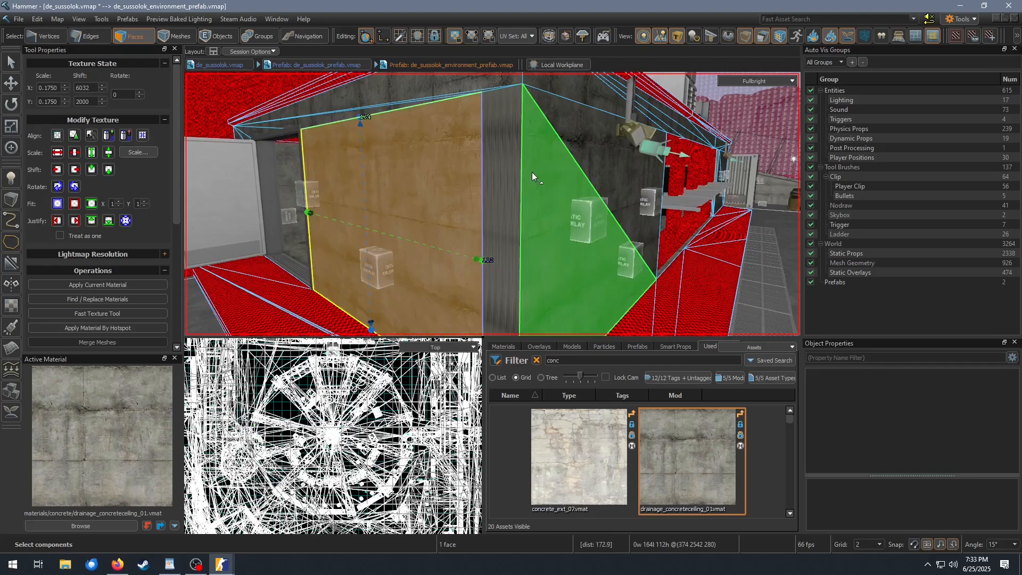
{"action": "left_click", "coordinate": [532, 172]}
{"action": "left_click", "coordinate": [376, 102]}
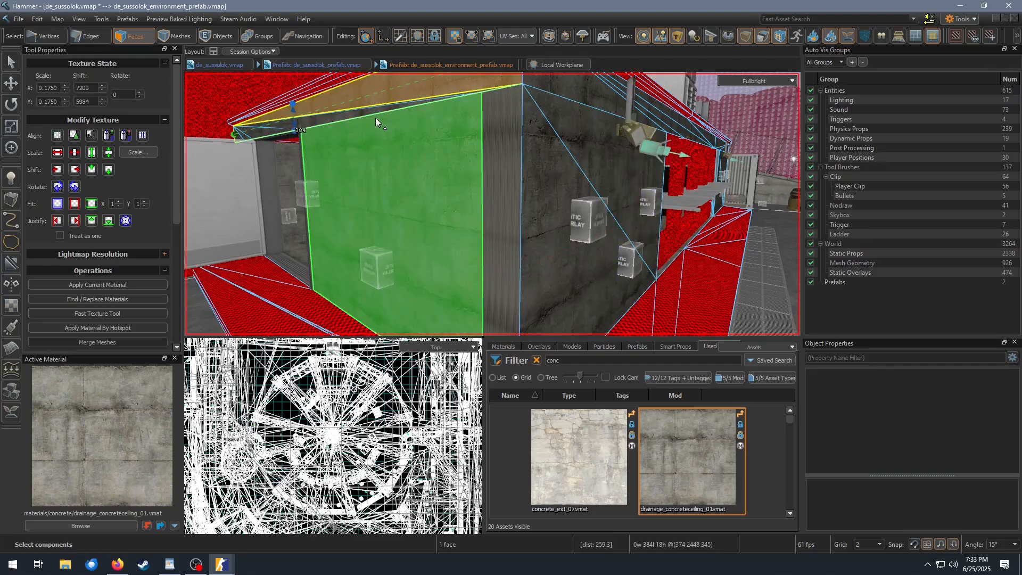
{"action": "left_click", "coordinate": [376, 122]}
Select all faces using the drainage_concreteceiling_01 material from the used assets
{"action": "right_click", "coordinate": [666, 427]}
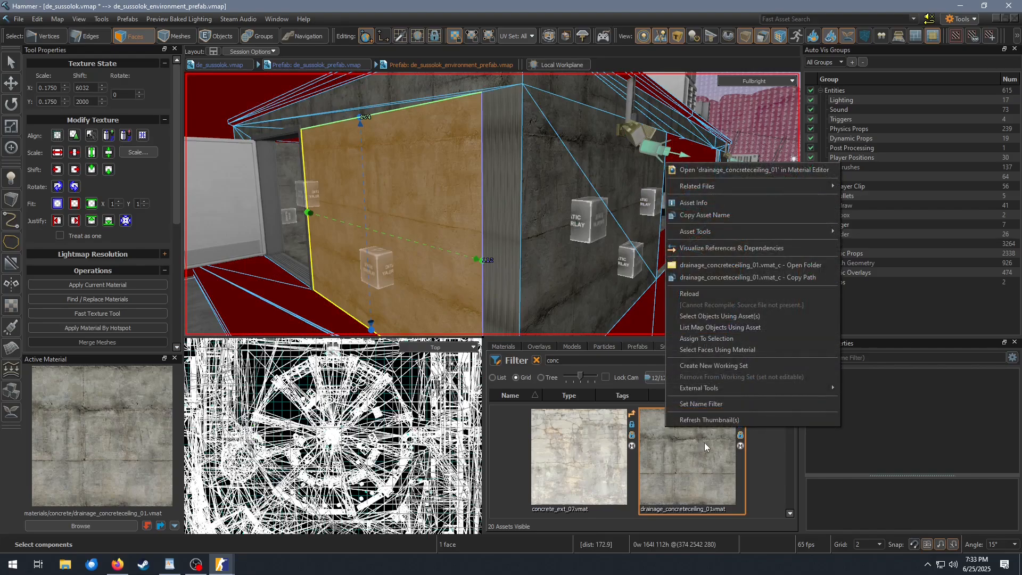
{"action": "left_click", "coordinate": [705, 446]}
{"action": "right_click", "coordinate": [672, 434]}
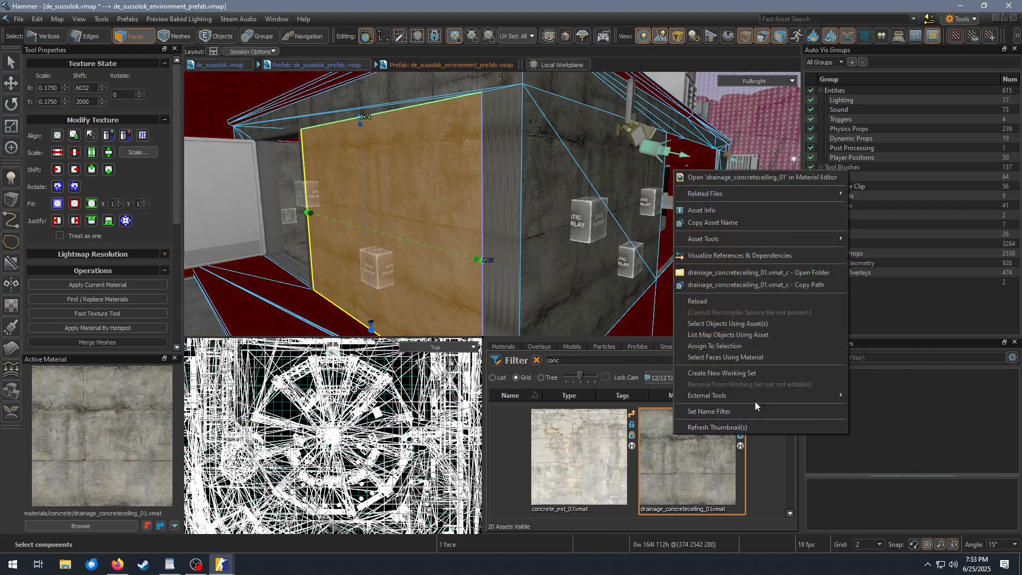
{"action": "left_click", "coordinate": [761, 358]}
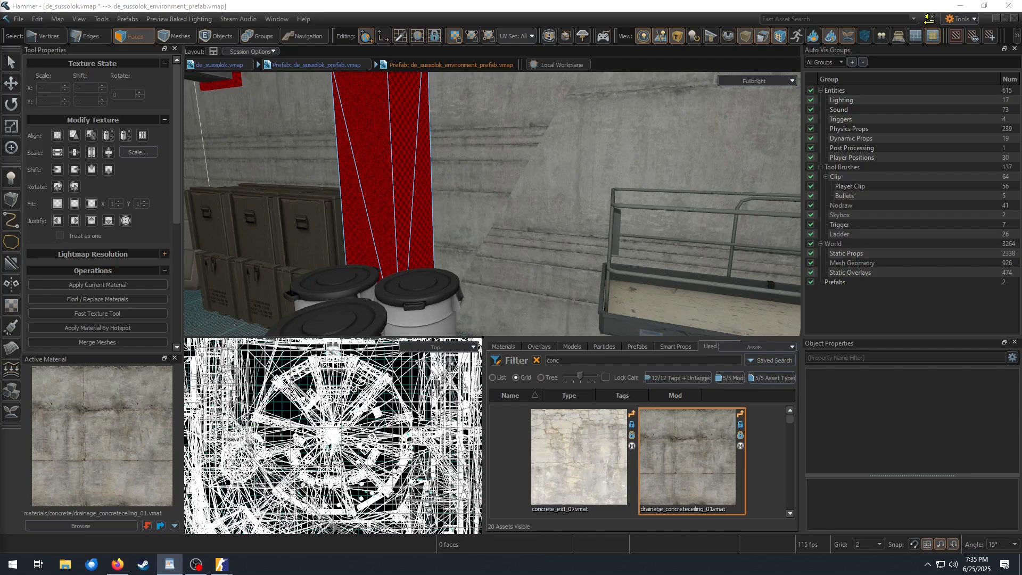
Examine how the concrete texture lines up across the diagonal edges behind the barrels, selecting the thin sliver and the adjoining wall faces
{"action": "left_click", "coordinate": [580, 200]}
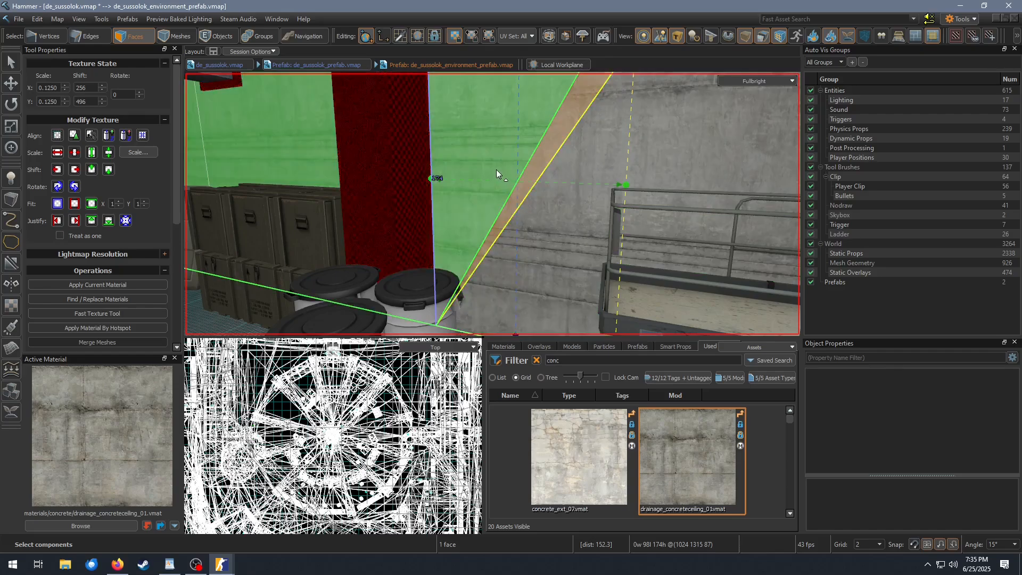
{"action": "left_click", "coordinate": [496, 170]}
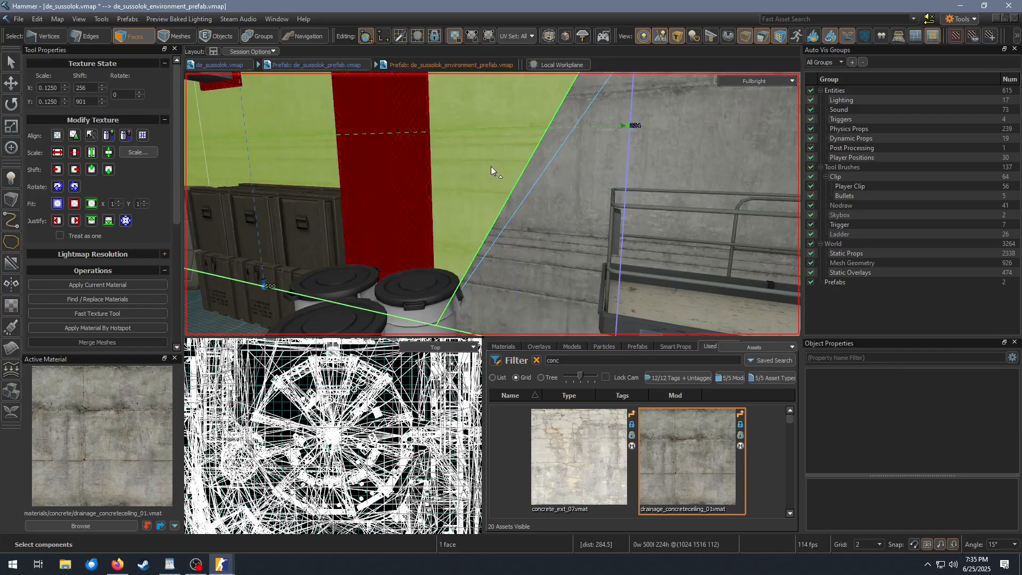
{"action": "left_click", "coordinate": [520, 197]}
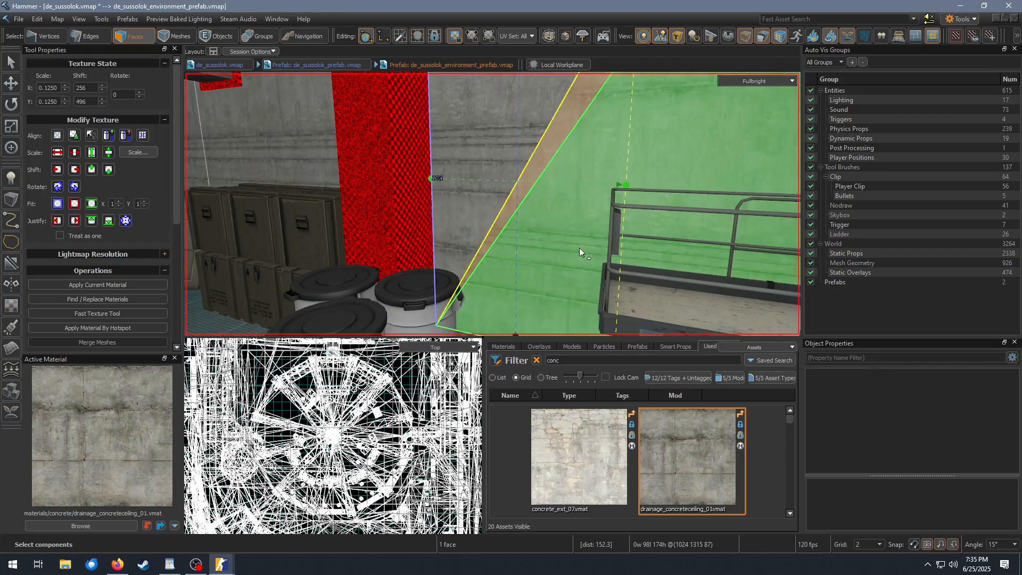
{"action": "left_click", "coordinate": [477, 187]}
{"action": "left_click", "coordinate": [575, 206]}
{"action": "left_click", "coordinate": [463, 142]}
{"action": "left_click", "coordinate": [463, 142]}
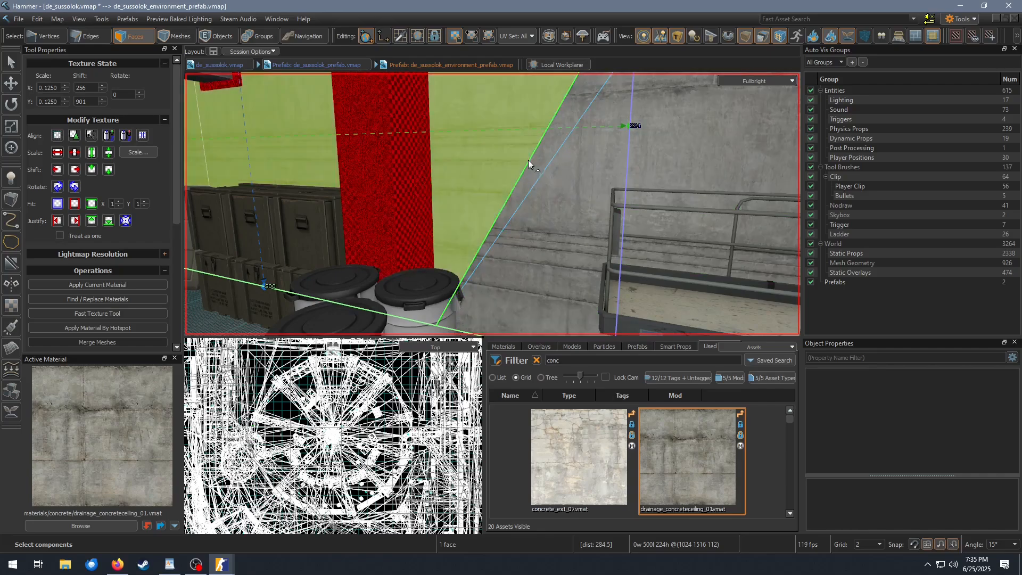
{"action": "left_click", "coordinate": [538, 171]}
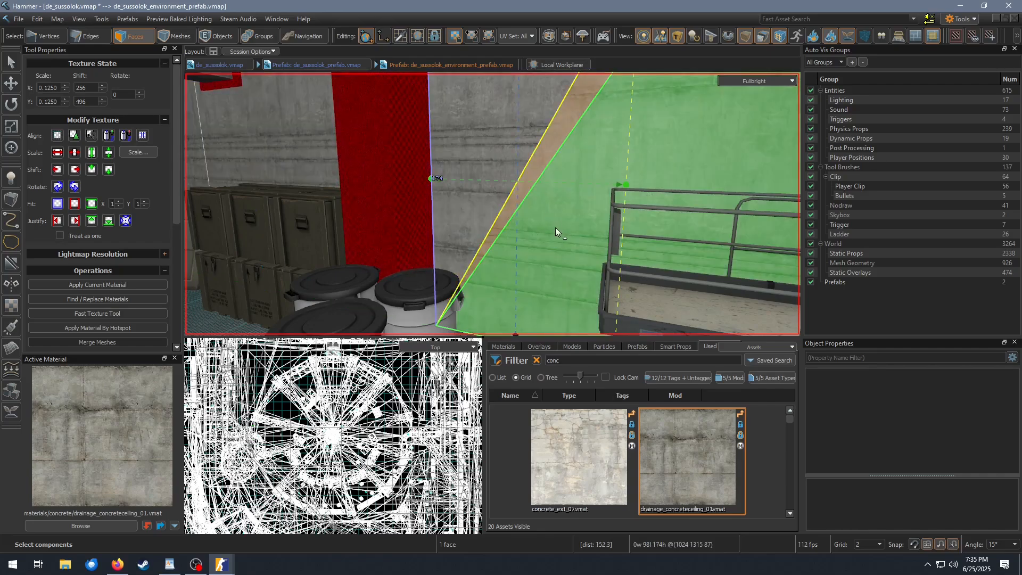
{"action": "key", "text": "z"}
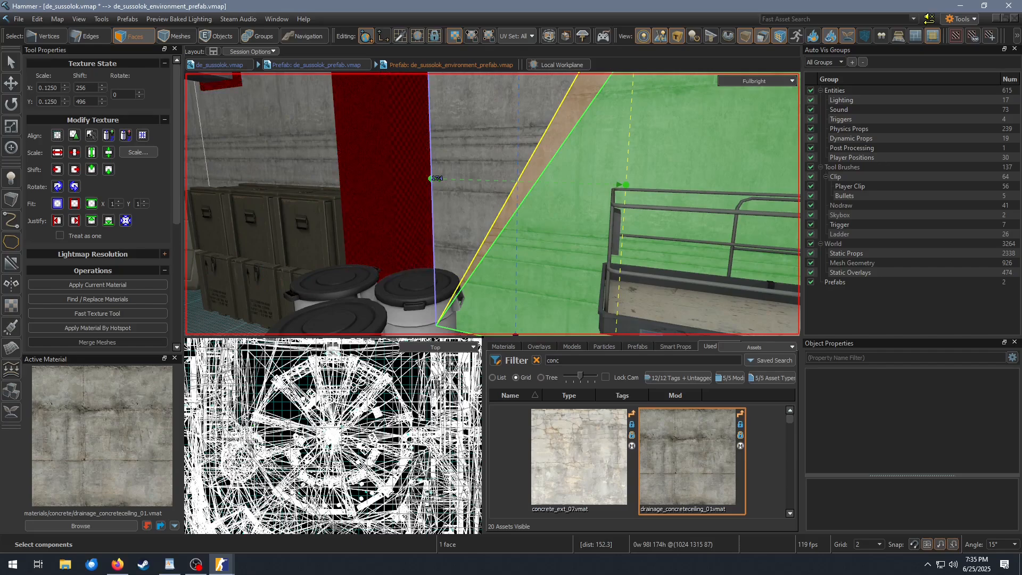
{"action": "key", "text": "s"}
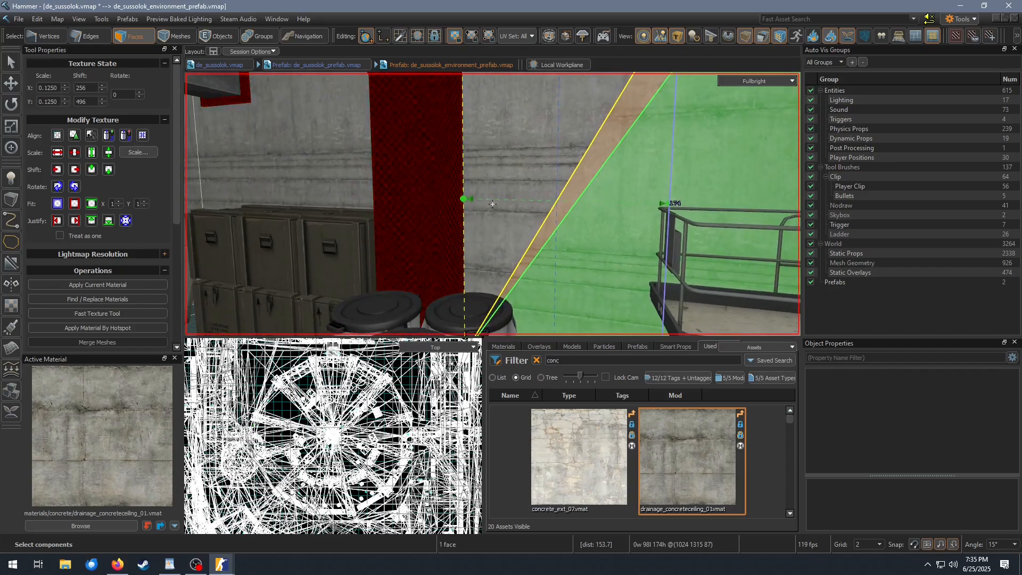
{"action": "key", "text": "w"}
{"action": "key", "text": "s"}
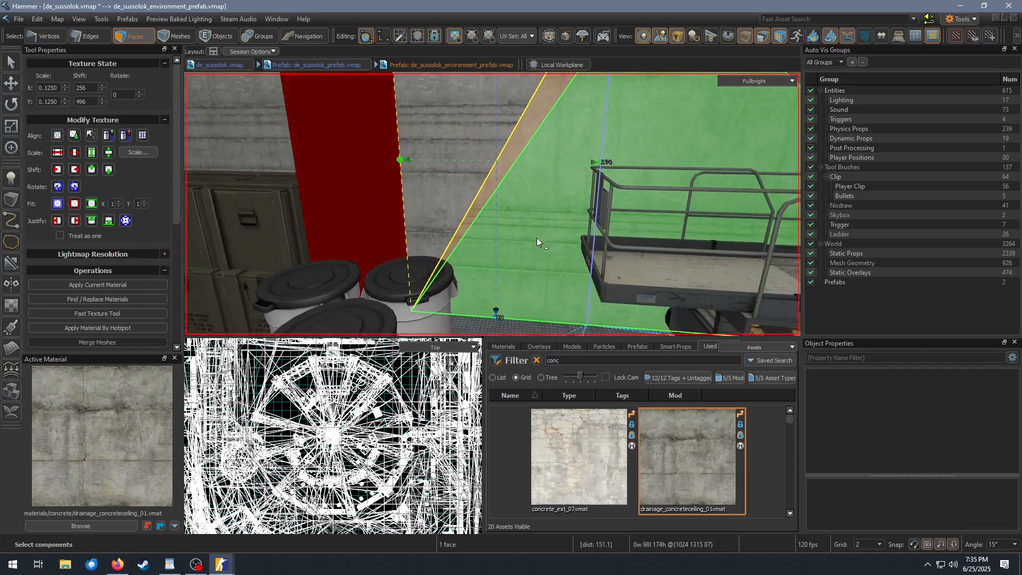
{"action": "key", "text": "w"}
{"action": "key", "text": "z"}
{"action": "left_click", "coordinate": [470, 177]}
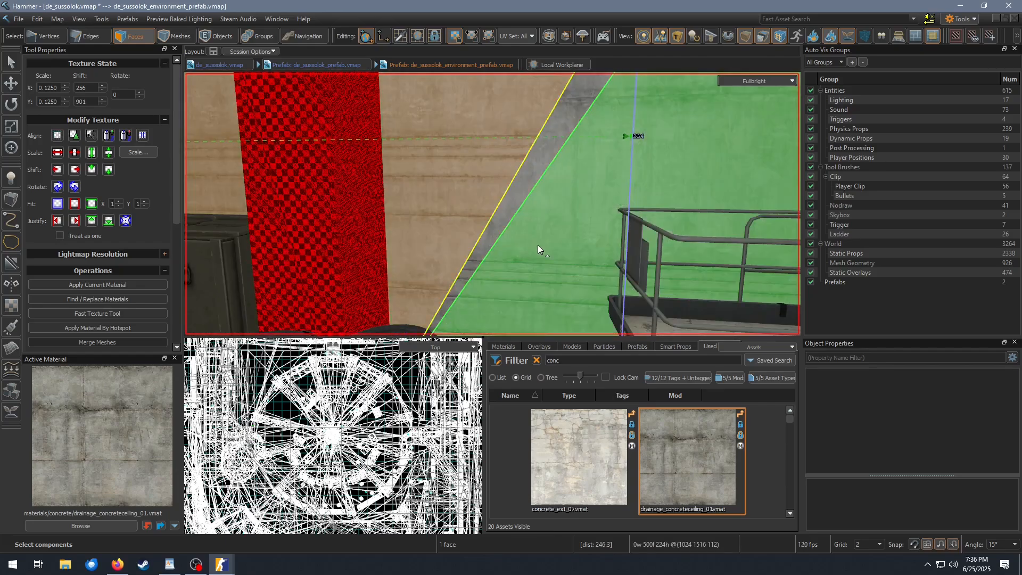
Select the large wall face behind the lift platform and lift its material as the active material
{"action": "left_click", "coordinate": [538, 245]}
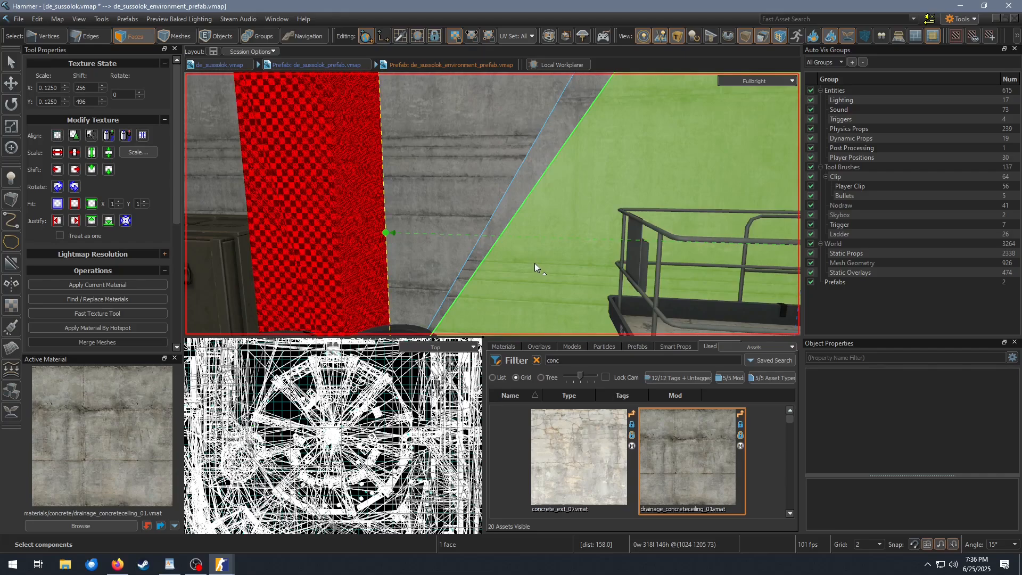
{"action": "right_click", "coordinate": [545, 242]}
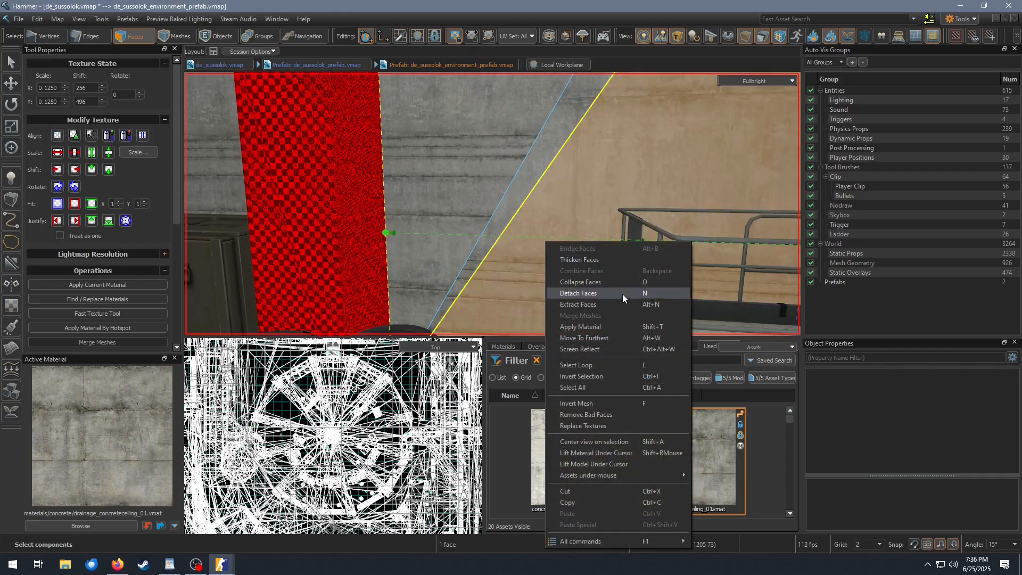
{"action": "left_click", "coordinate": [631, 455]}
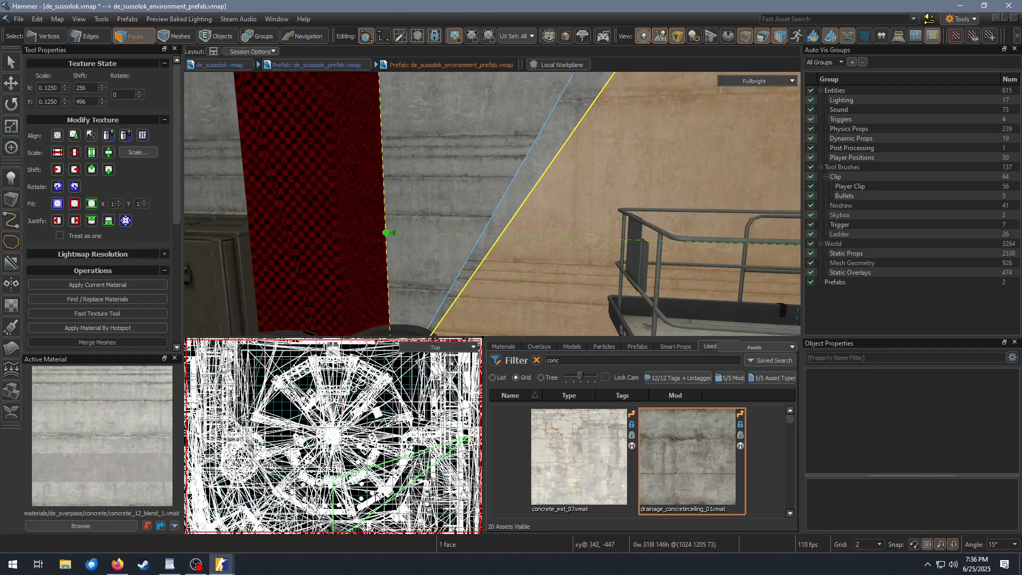
Filter the used assets by "12_bl" and select all faces using the concrete_12_blend_1 material
{"action": "left_click", "coordinate": [576, 360]}
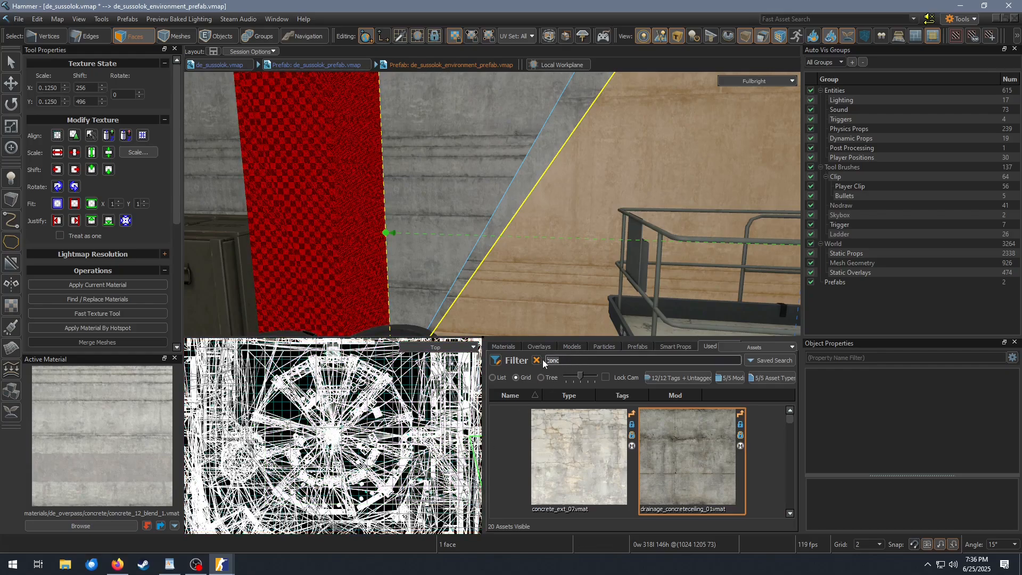
{"action": "type", "text": "12_bl"}
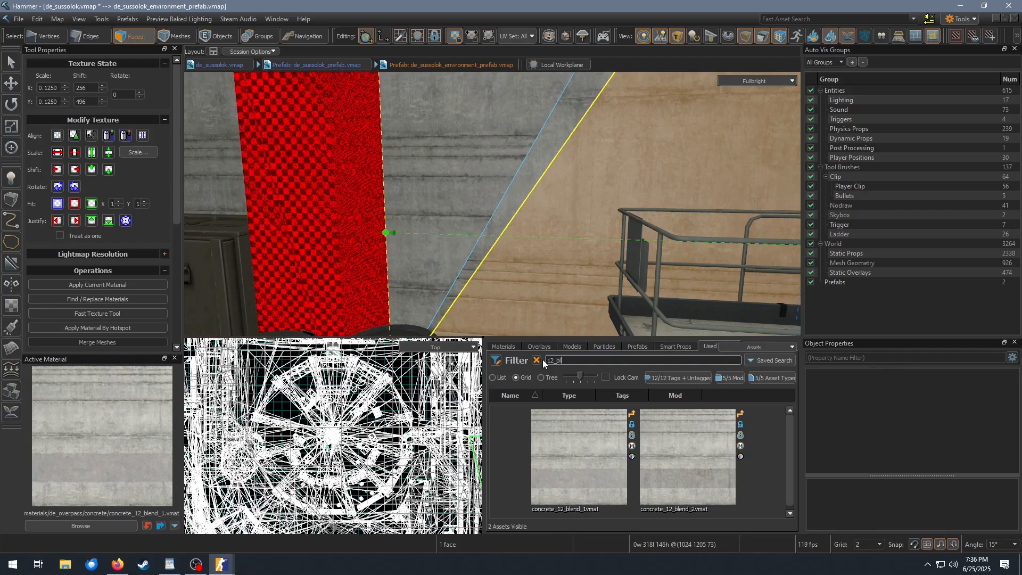
{"action": "left_click", "coordinate": [606, 472]}
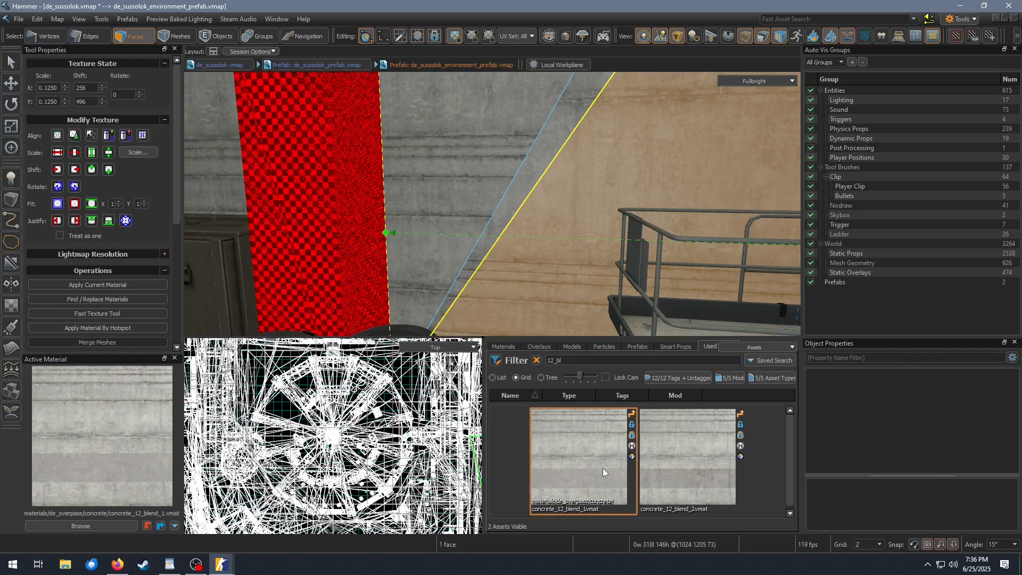
{"action": "right_click", "coordinate": [577, 440]}
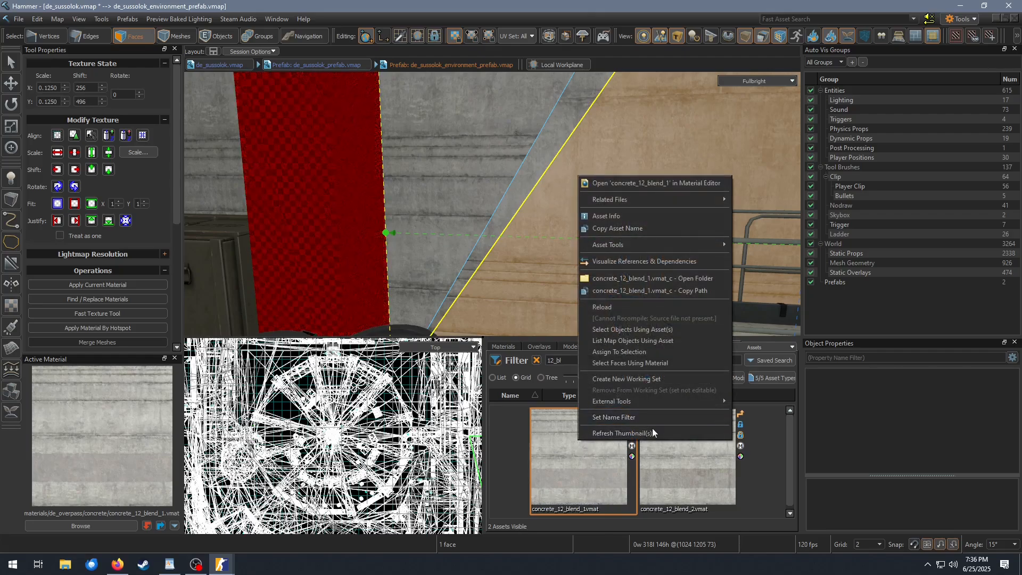
{"action": "left_click", "coordinate": [597, 455]}
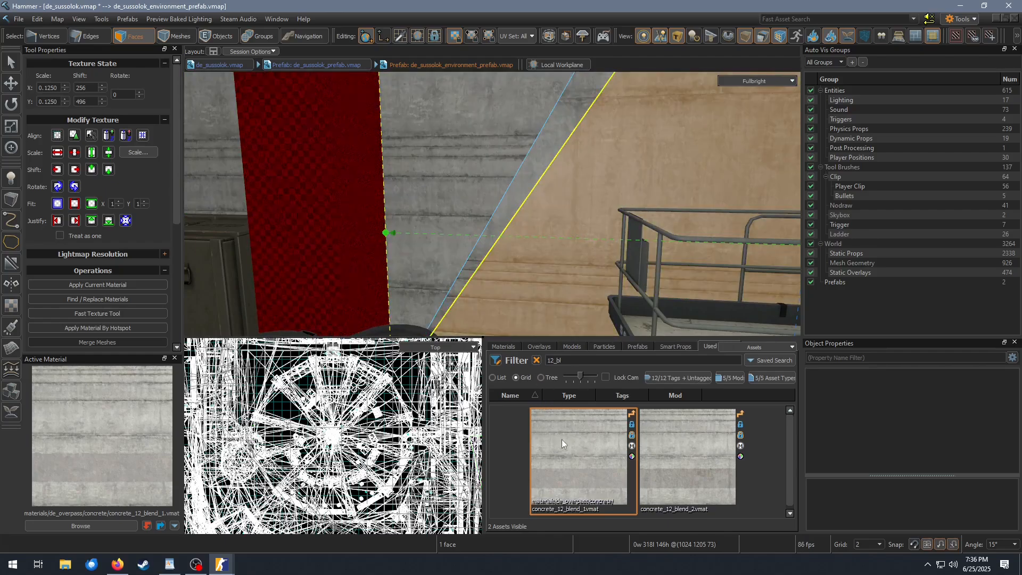
{"action": "right_click", "coordinate": [575, 438]}
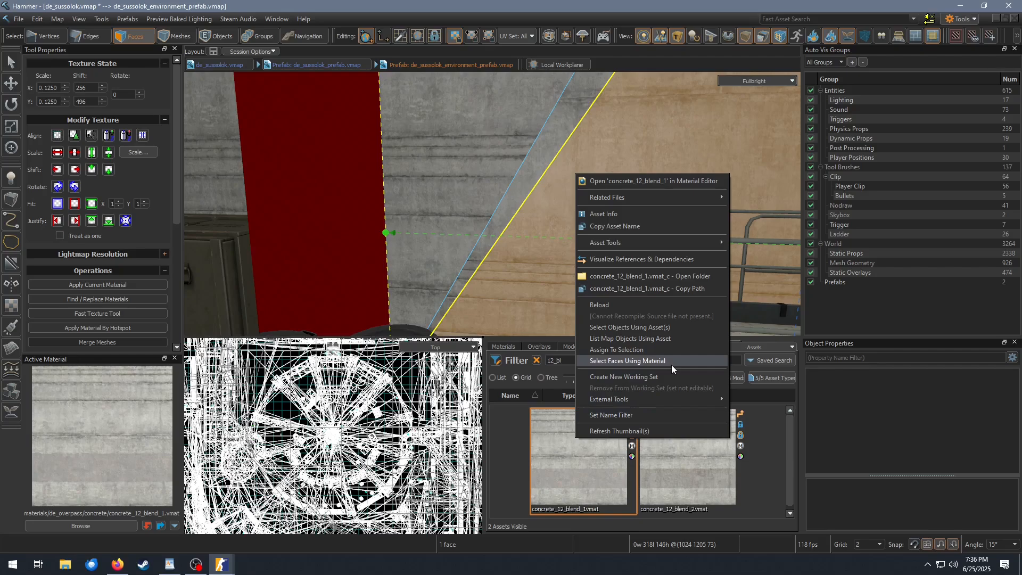
{"action": "left_click", "coordinate": [657, 361]}
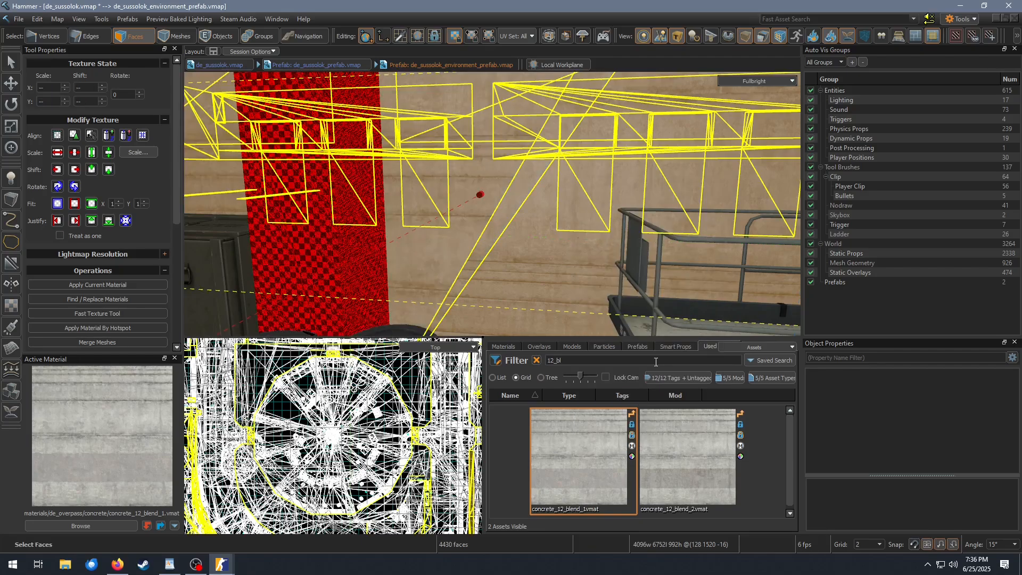
Look over the material-selected faces along the corridor and lift platform wall, and undo their selection
{"action": "key", "text": "z"}
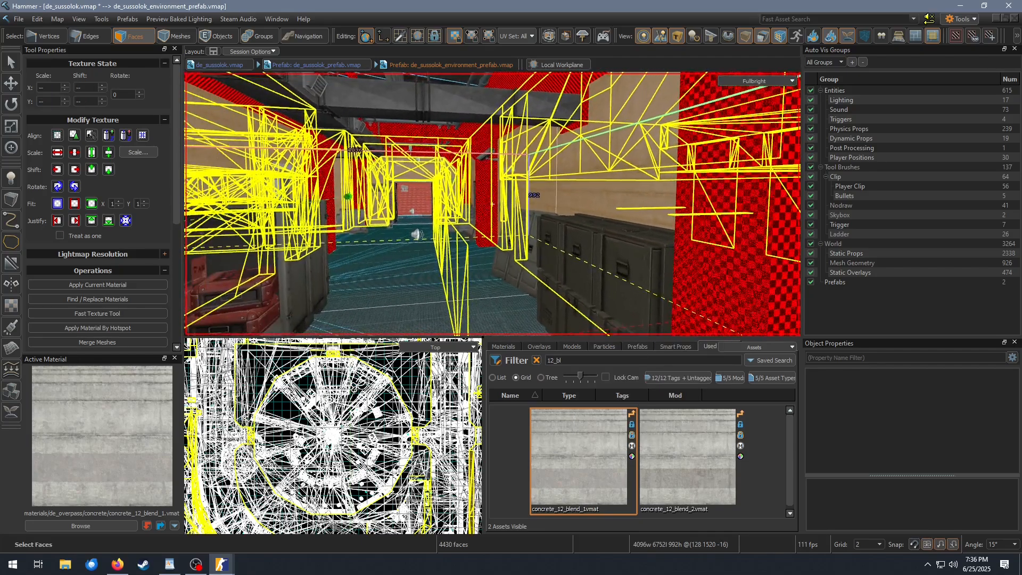
{"action": "key", "text": "w"}
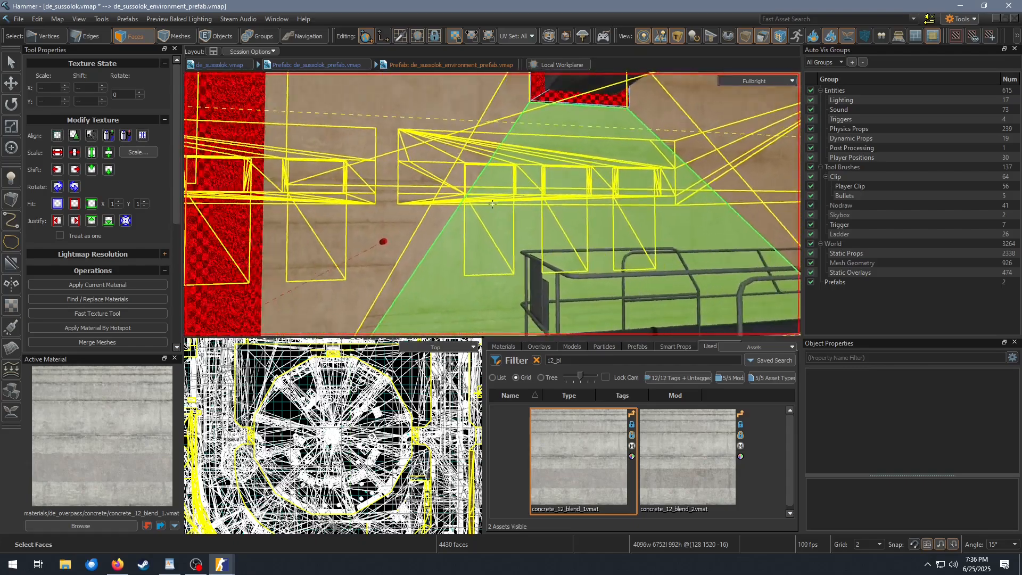
{"action": "key", "text": "z"}
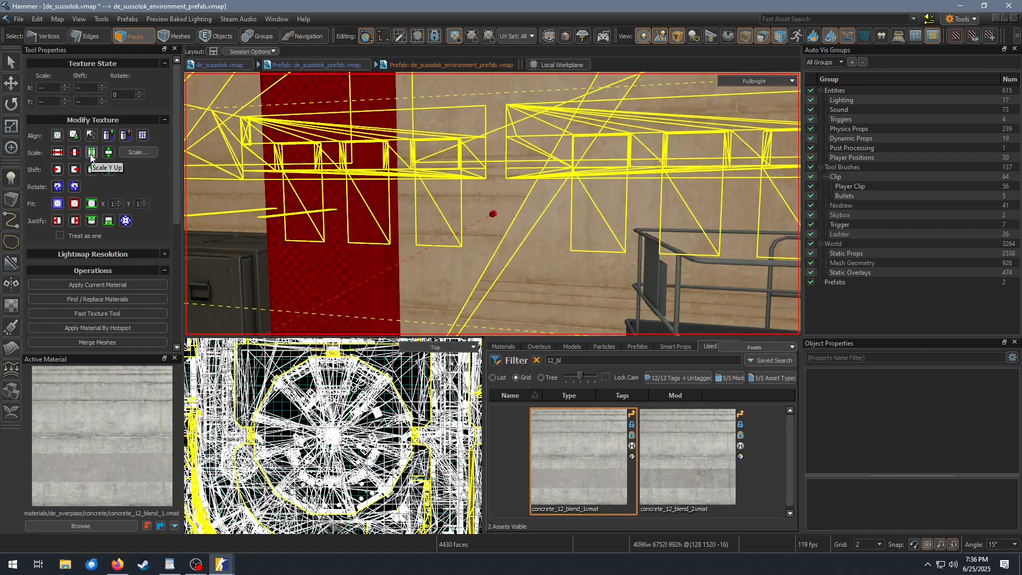
{"action": "left_click", "coordinate": [92, 153]}
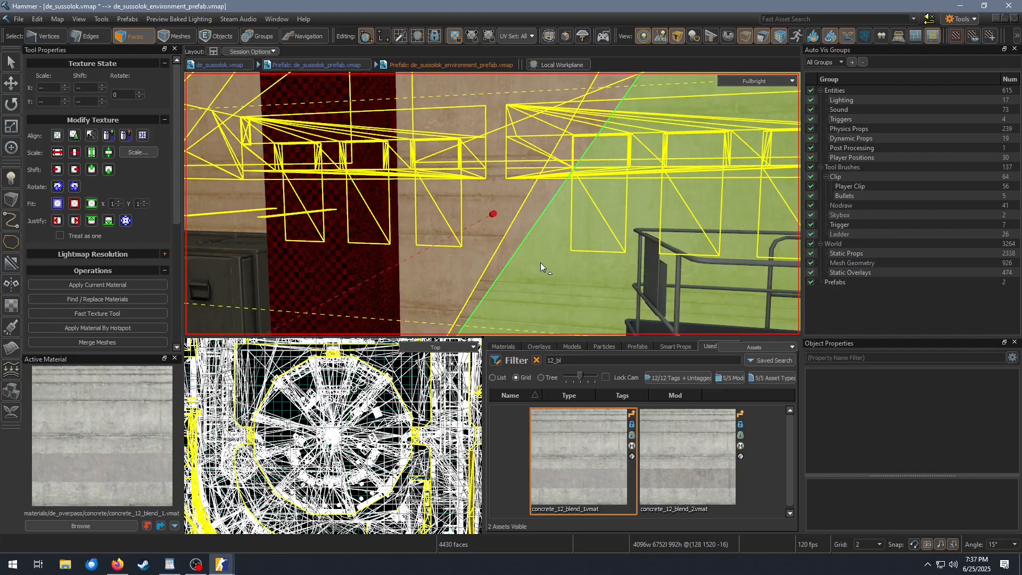
{"action": "right_click_drag", "start_coordinate": [536, 269], "coordinate": [556, 279]}
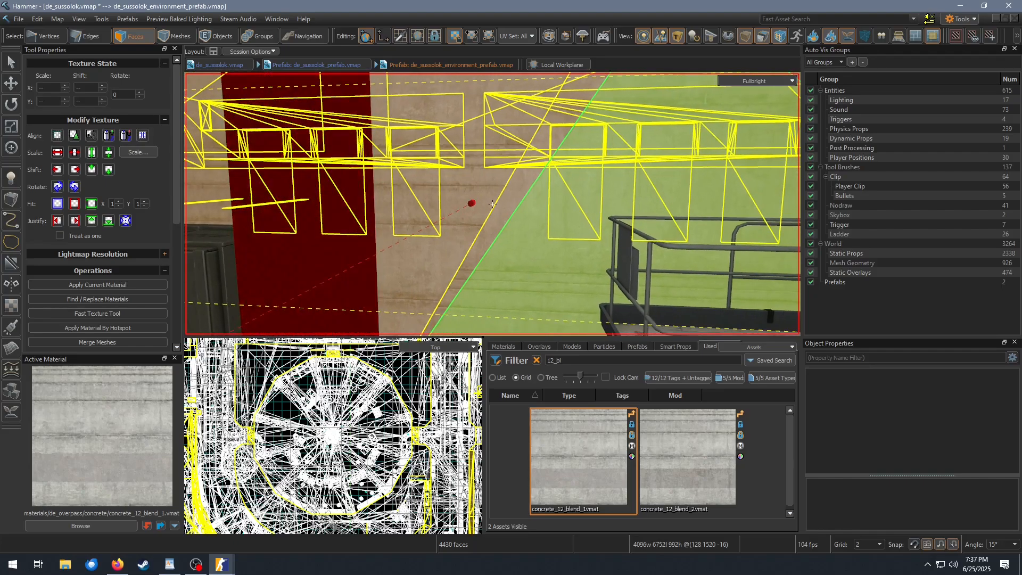
{"action": "key", "text": "ctrl+z"}
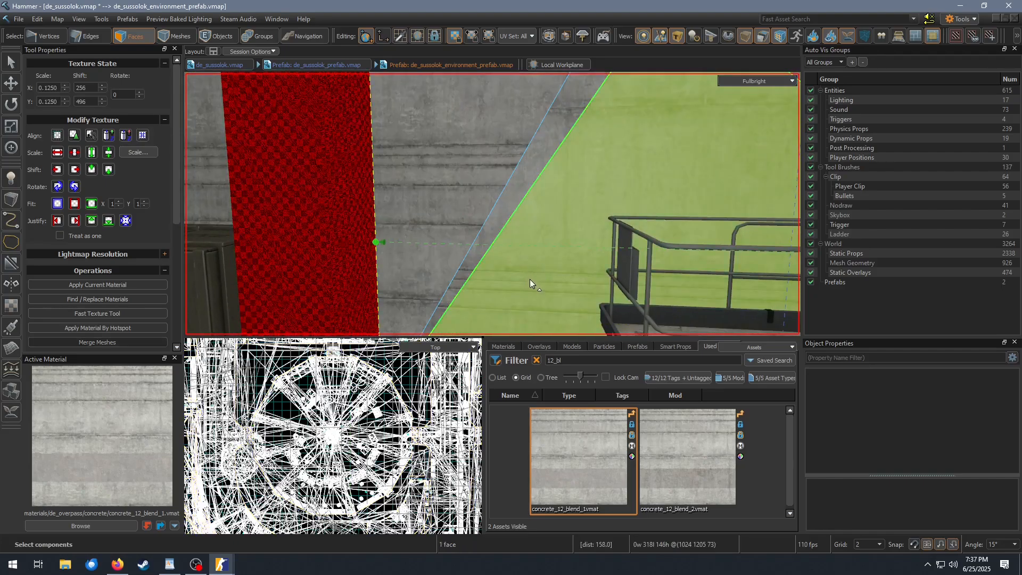
Compare the texture values of the large wall face beside the doorway and the adjoining diagonal sliver
{"action": "right_click_drag", "start_coordinate": [540, 264], "coordinate": [575, 225]}
{"action": "left_click", "coordinate": [462, 231]}
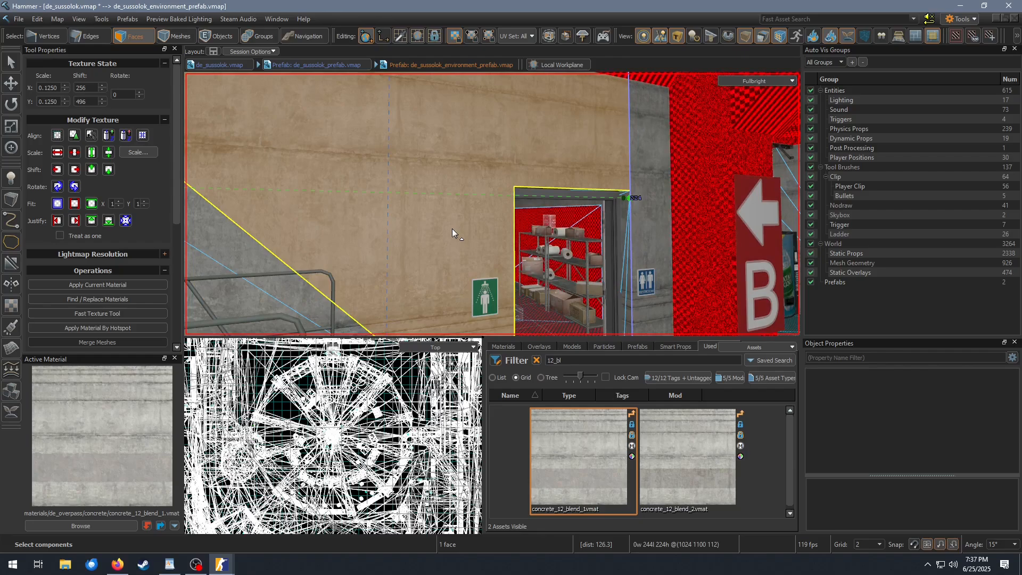
{"action": "right_click_drag", "start_coordinate": [452, 229], "coordinate": [492, 204]}
{"action": "left_click", "coordinate": [401, 273]}
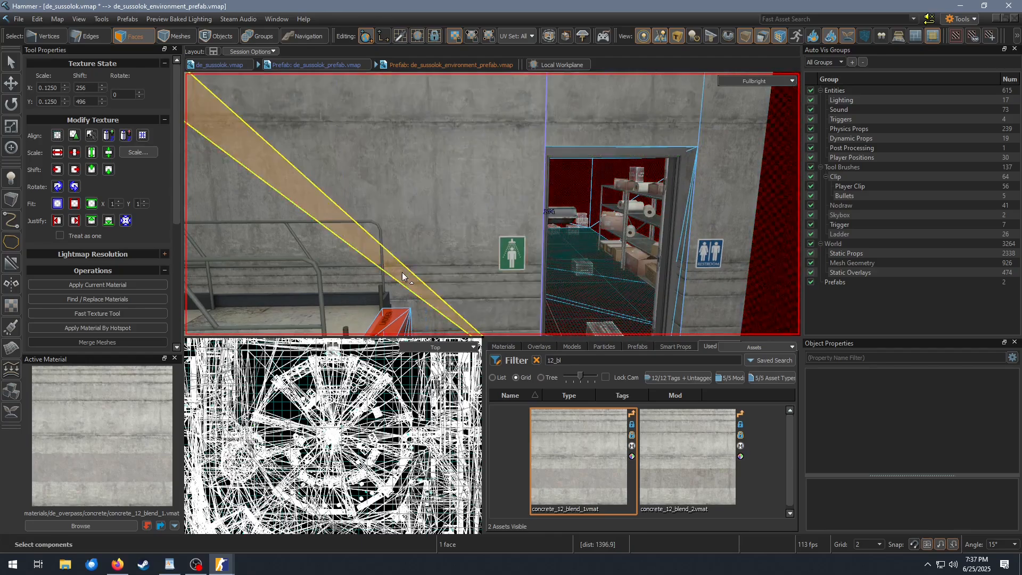
Select the large wall face around the doorway and shift its concrete texture vertically in increments to a Y shift of 416
{"action": "left_click", "coordinate": [433, 222]}
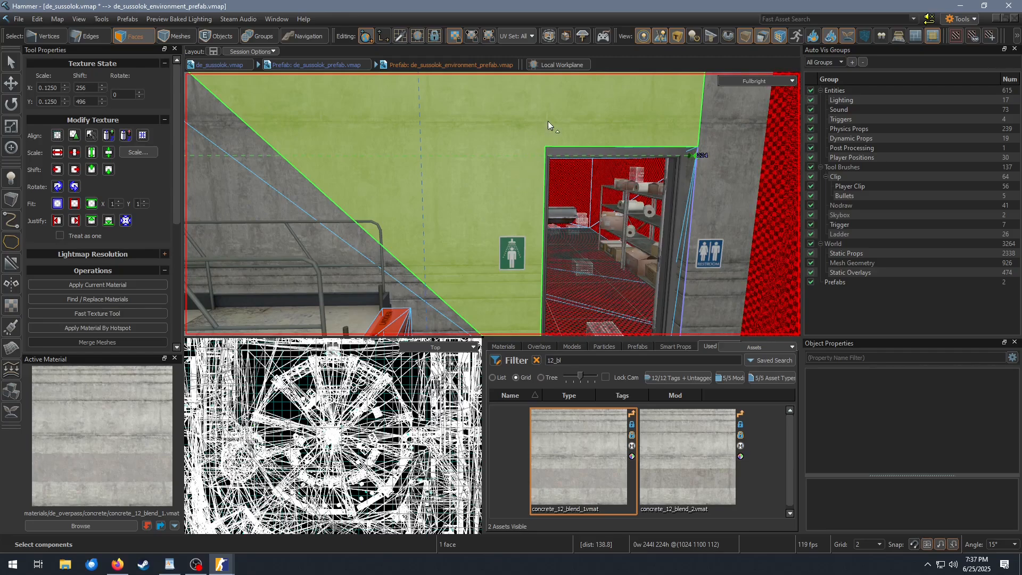
{"action": "left_click", "coordinate": [577, 159]}
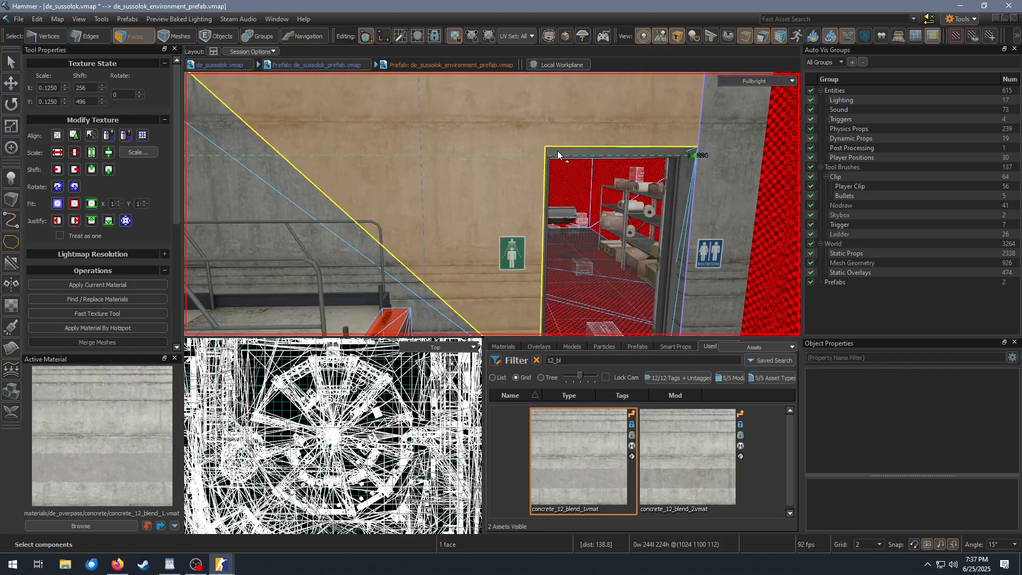
{"action": "left_click", "coordinate": [475, 153]}
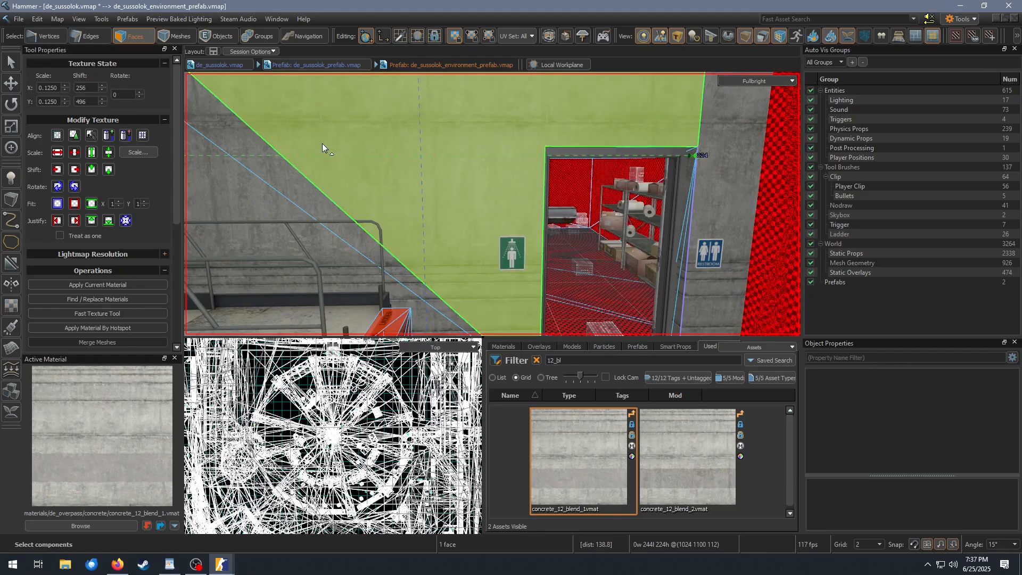
{"action": "left_click", "coordinate": [109, 169]}
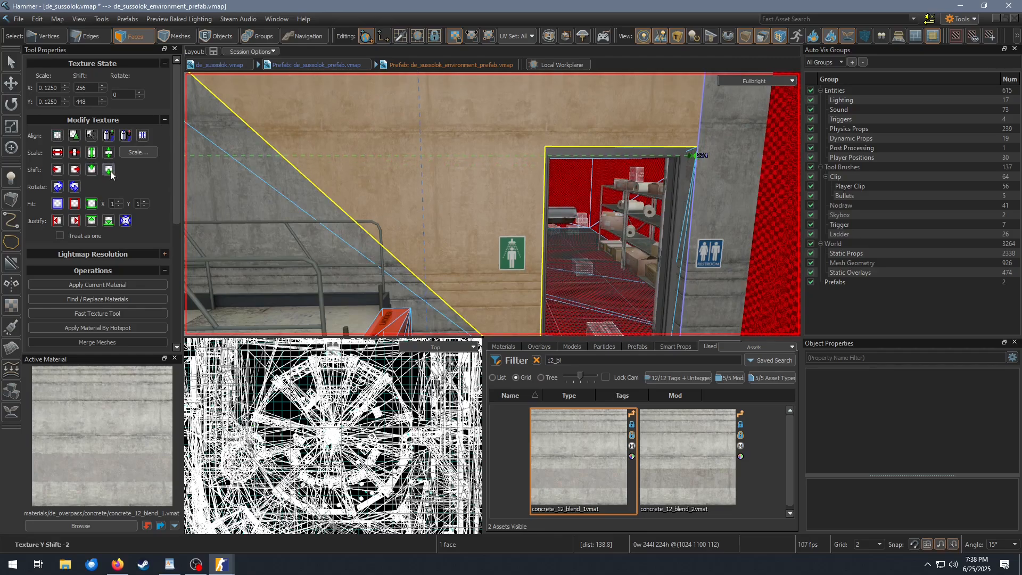
{"action": "left_click", "coordinate": [110, 171]}
{"action": "left_click", "coordinate": [109, 170]}
{"action": "left_click", "coordinate": [109, 170]}
{"action": "left_click", "coordinate": [110, 170]}
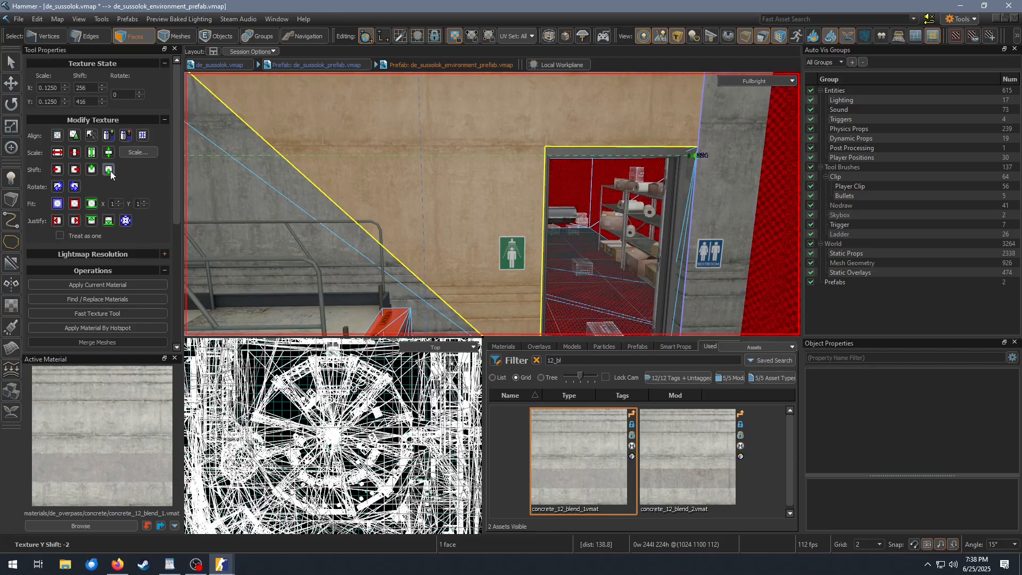
{"action": "key", "text": "z"}
{"action": "key", "text": "w"}
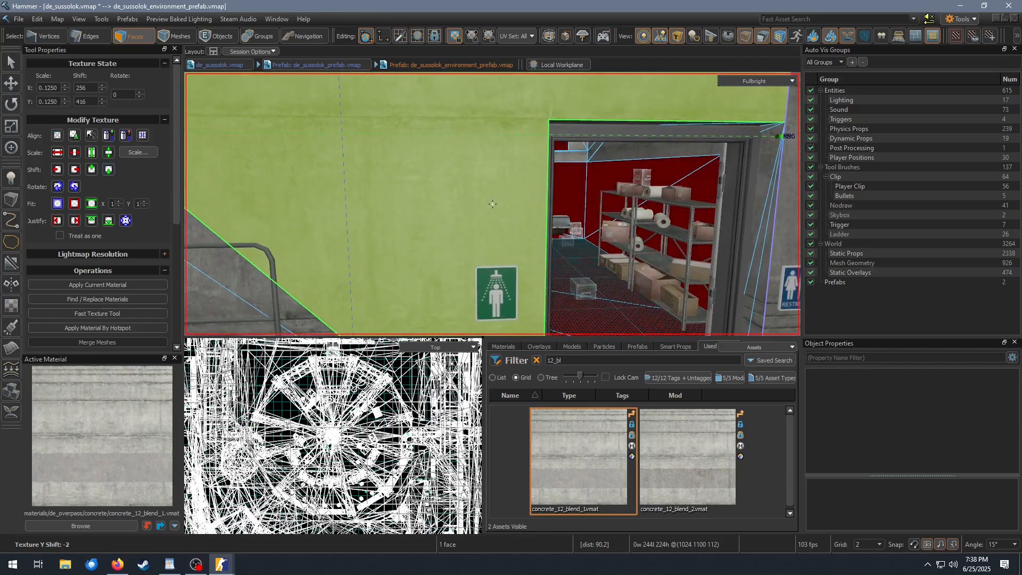
{"action": "key", "text": "s"}
{"action": "key", "text": "z"}
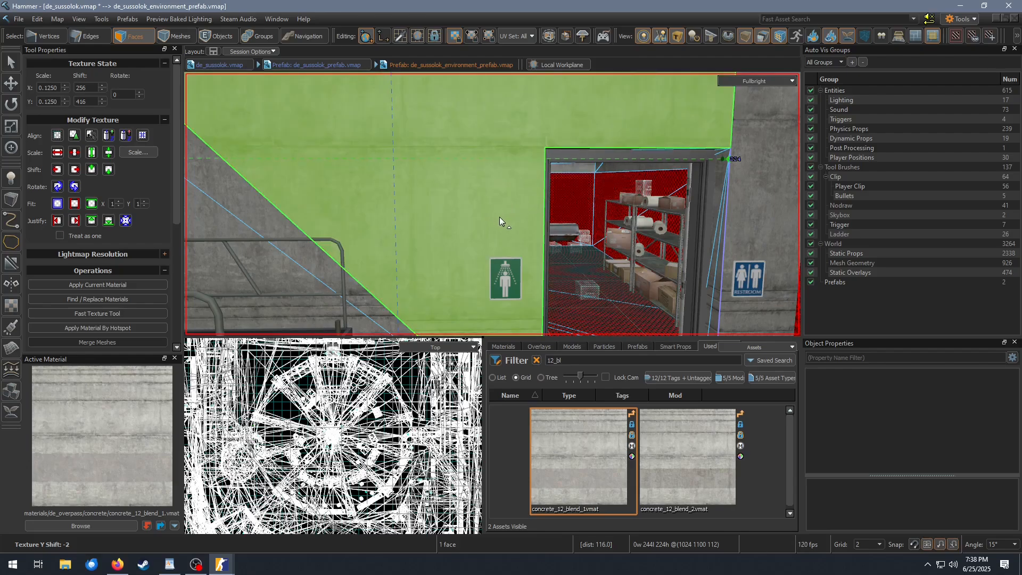
{"action": "left_click", "coordinate": [200, 191]}
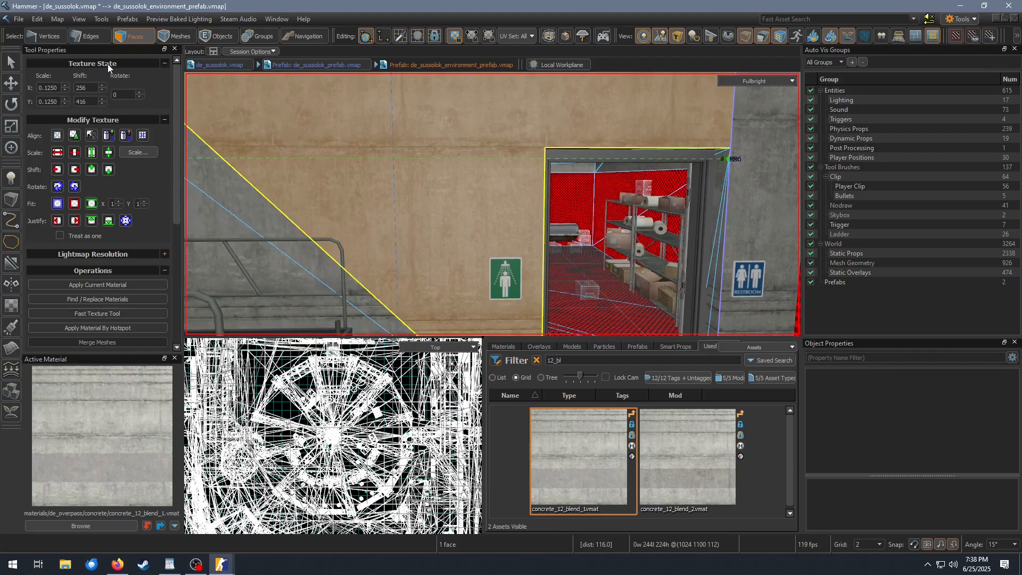
{"action": "left_click", "coordinate": [164, 64]}
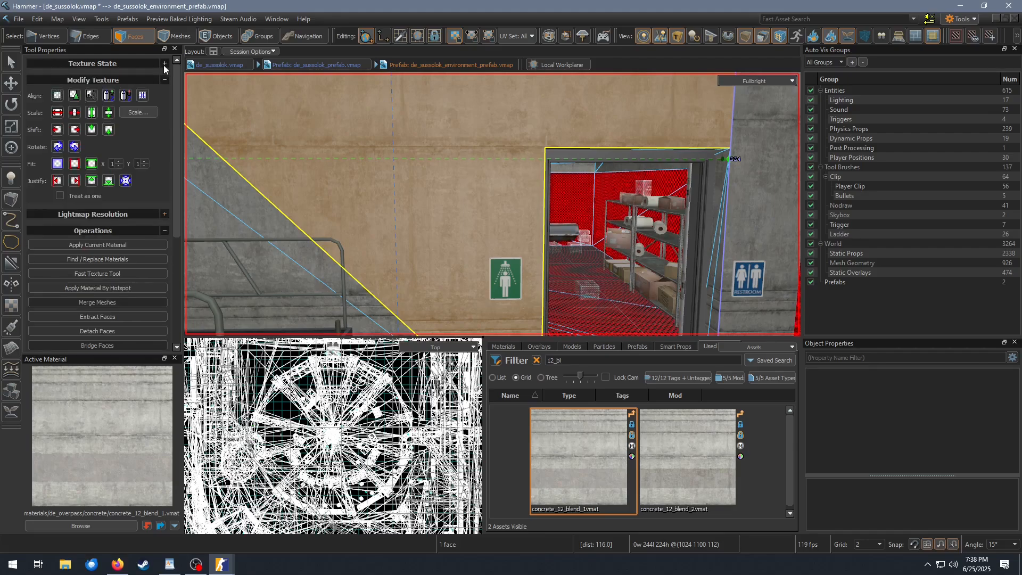
{"action": "left_click", "coordinate": [164, 65]}
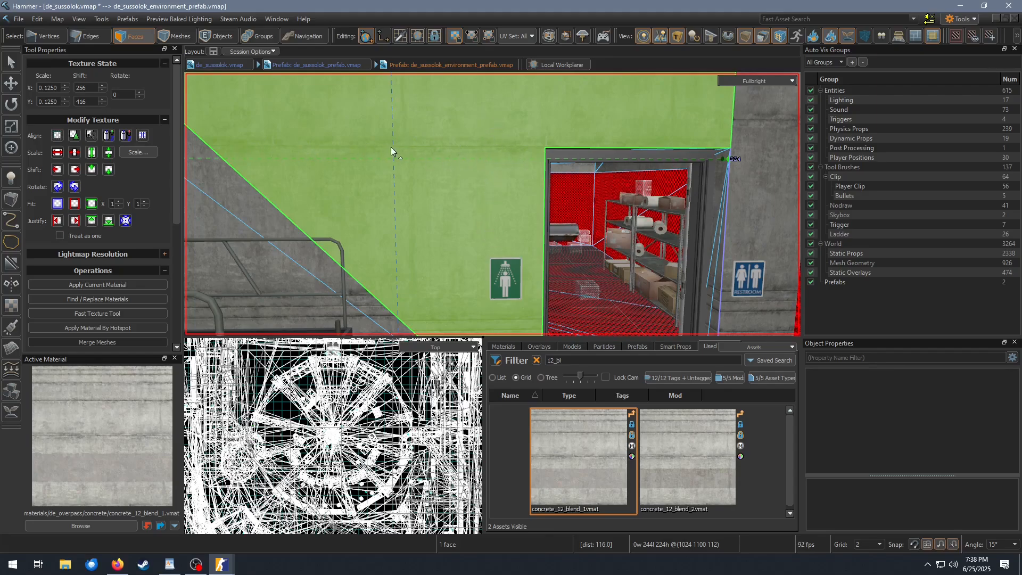
Select all faces using the concrete_12_blend_1 material, set their texture Y shift to 416, and clear the selection
{"action": "right_click_drag", "start_coordinate": [532, 150], "coordinate": [343, 129]}
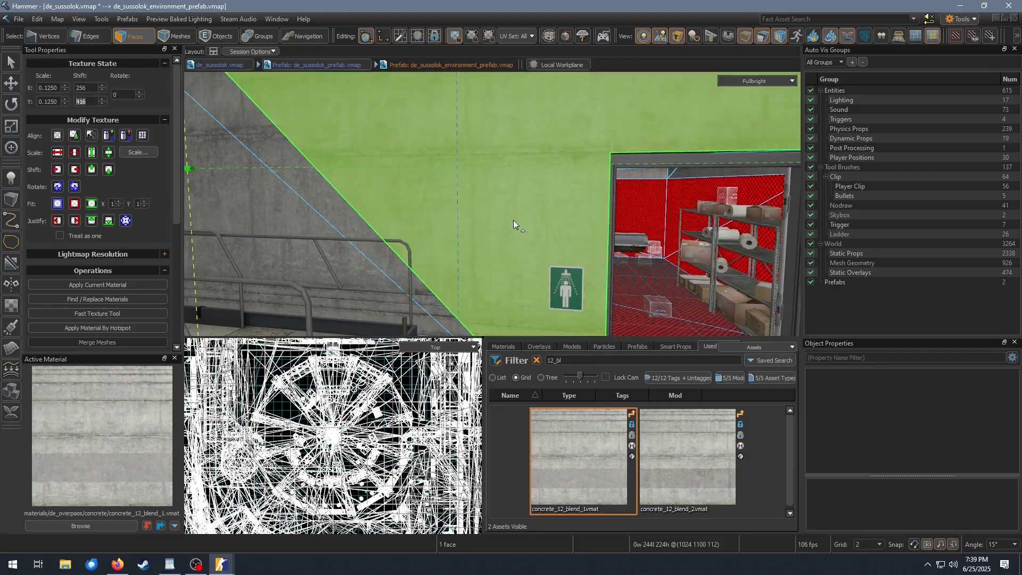
{"action": "right_click", "coordinate": [579, 459]}
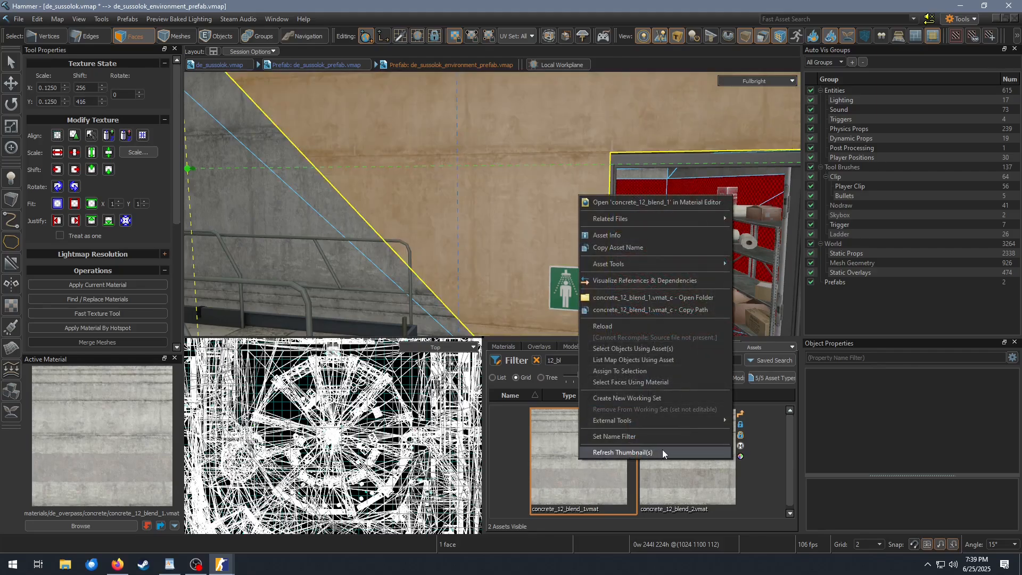
{"action": "left_click", "coordinate": [658, 383]}
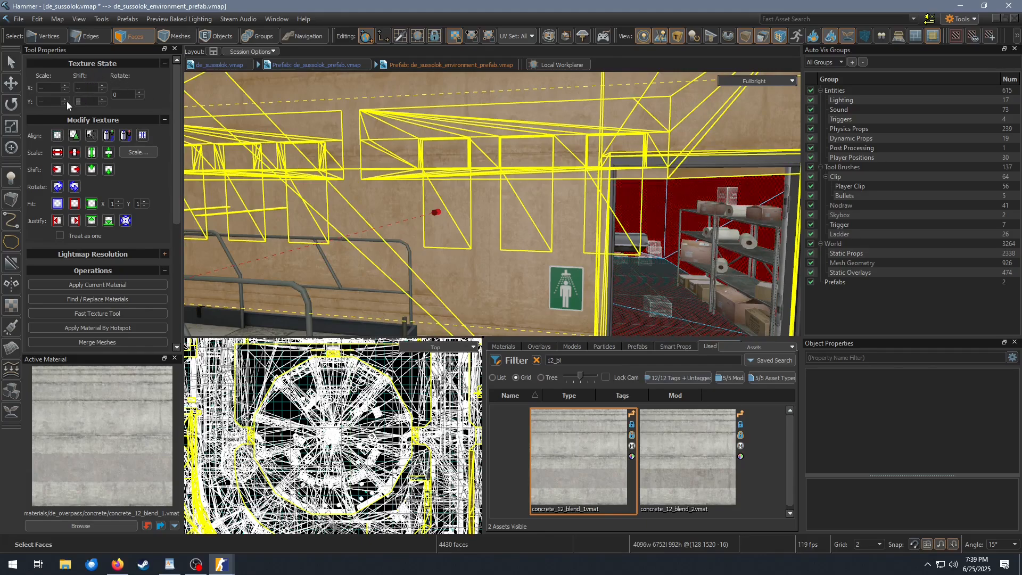
{"action": "type", "text": "416"}
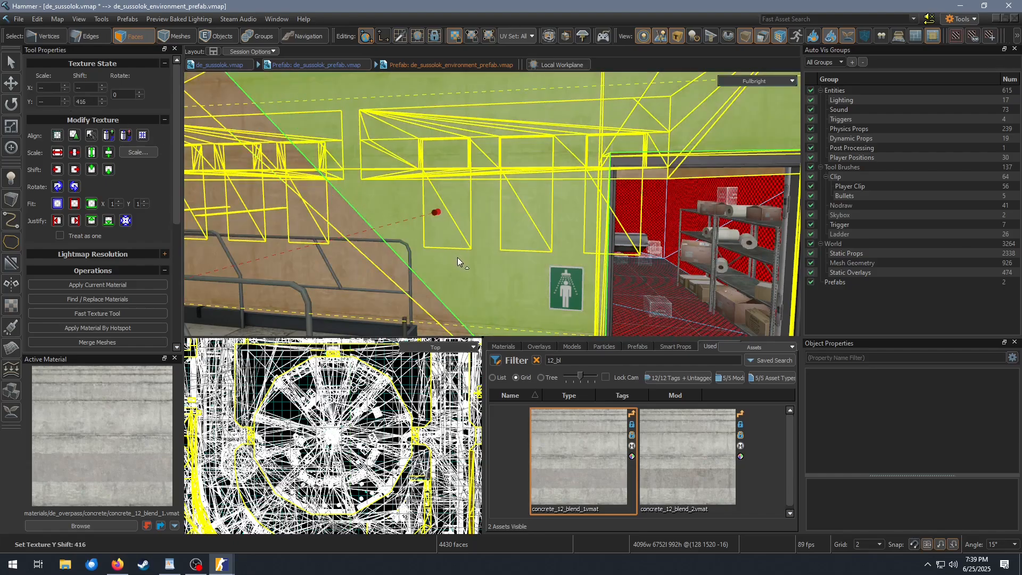
{"action": "right_click_drag", "start_coordinate": [458, 258], "coordinate": [455, 258]}
{"action": "key", "text": "Escape"}
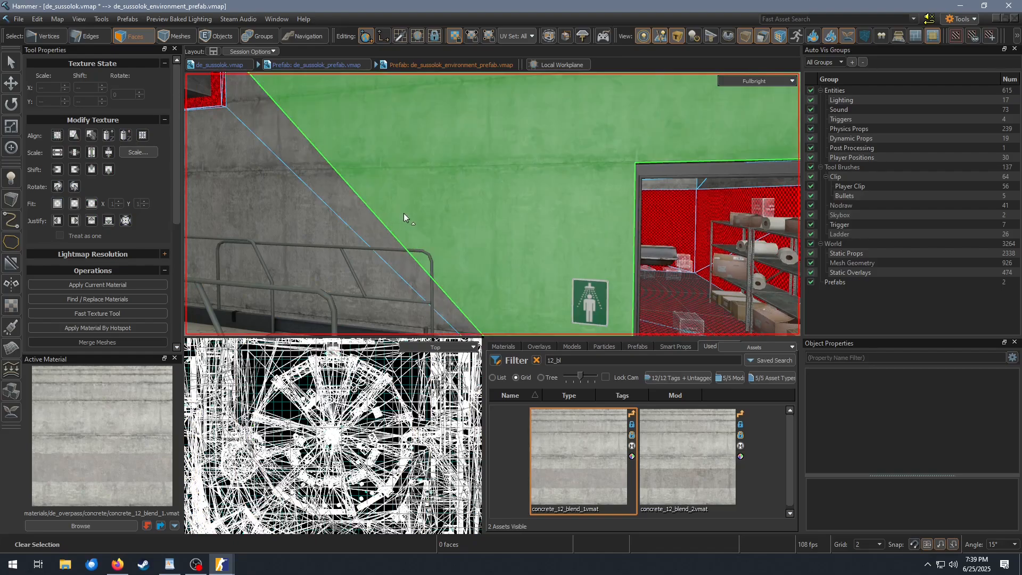
Examine how the concrete bands line up across the diagonal sliver, the doorway walls and the decontamination entrance
{"action": "right_click_drag", "start_coordinate": [403, 213], "coordinate": [362, 213]}
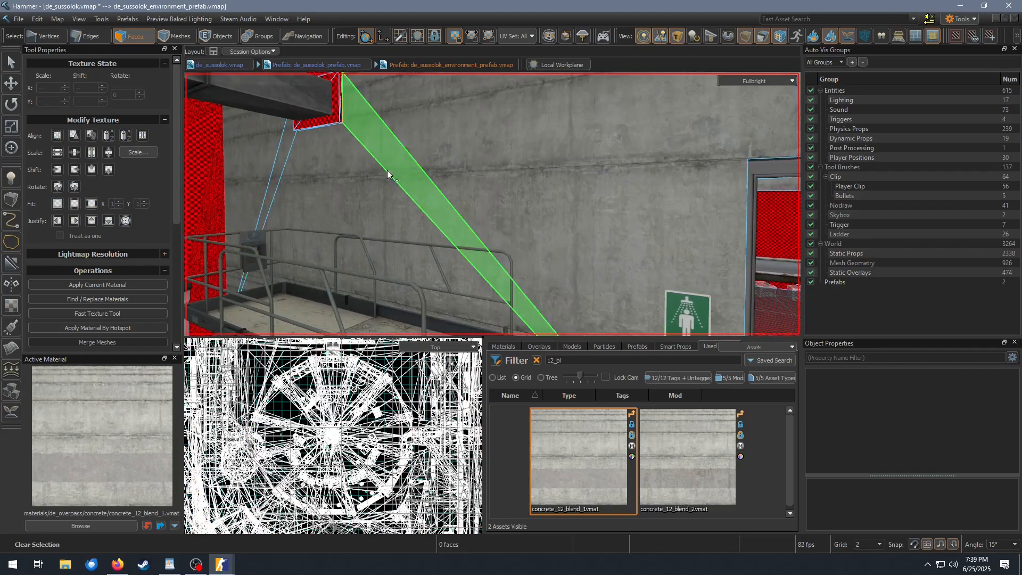
{"action": "right_click_drag", "start_coordinate": [496, 190], "coordinate": [447, 204]}
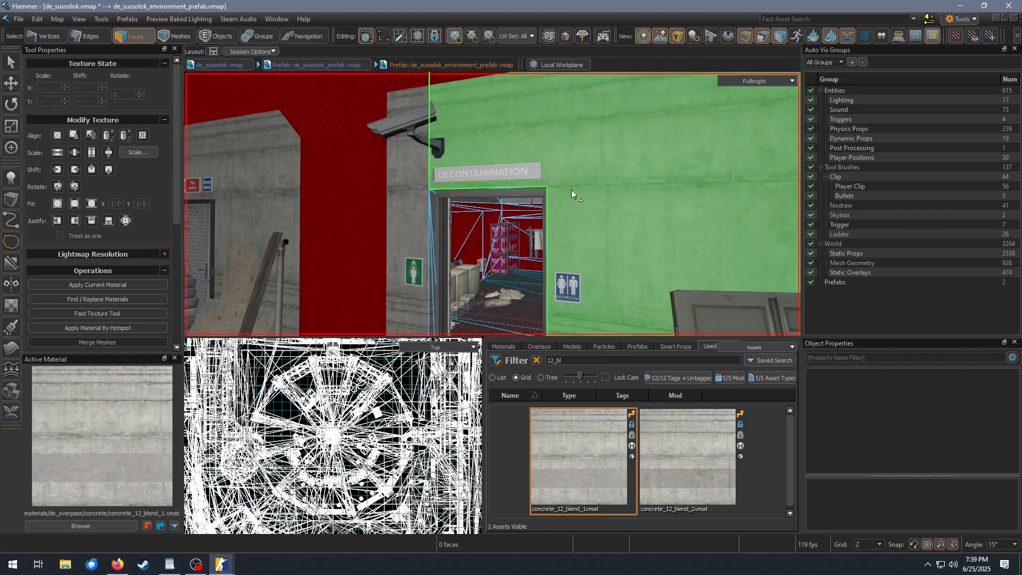
{"action": "right_click_drag", "start_coordinate": [561, 186], "coordinate": [613, 203]}
{"action": "key", "text": "w"}
{"action": "key", "text": "w"}
{"action": "key", "text": "w"}
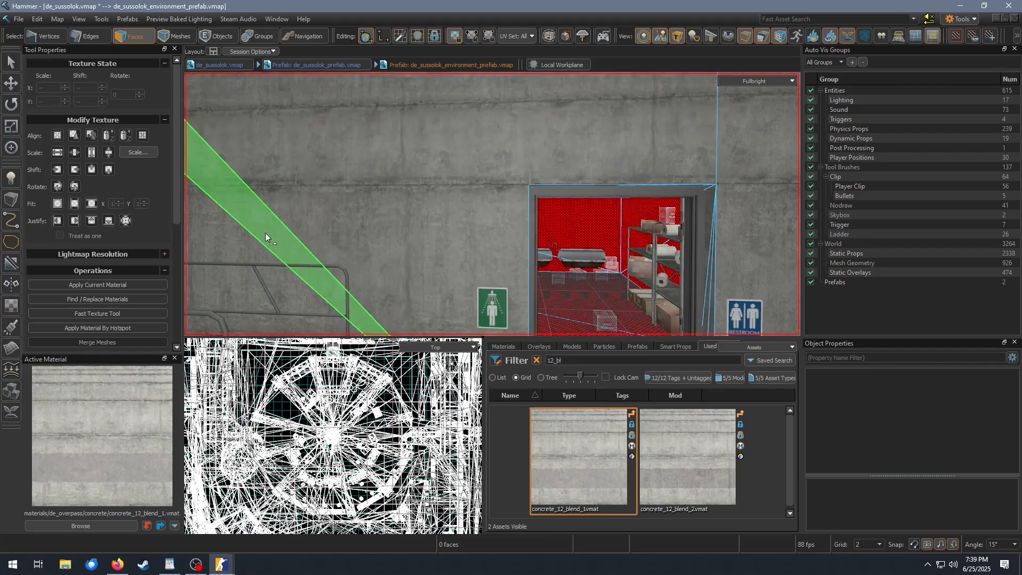
{"action": "right_click_drag", "start_coordinate": [265, 232], "coordinate": [358, 246]}
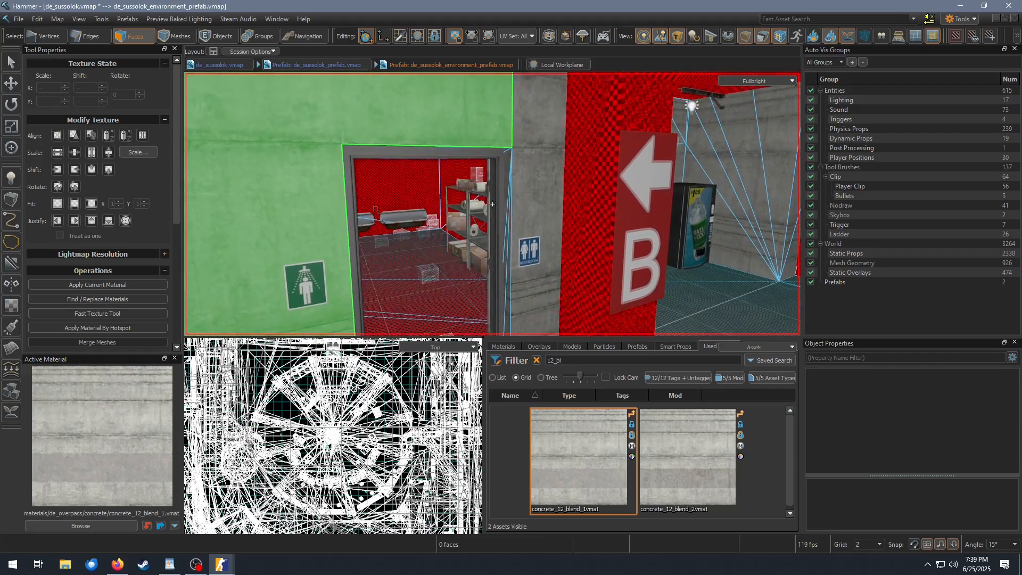
{"action": "key", "text": "d"}
{"action": "right_click_drag", "start_coordinate": [492, 204], "coordinate": [492, 204]}
{"action": "key", "text": "d"}
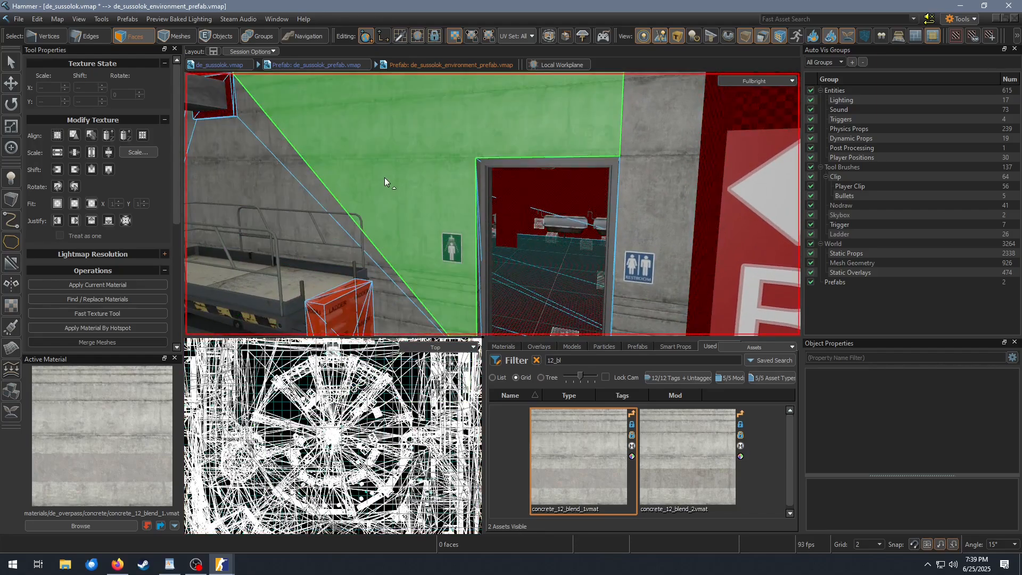